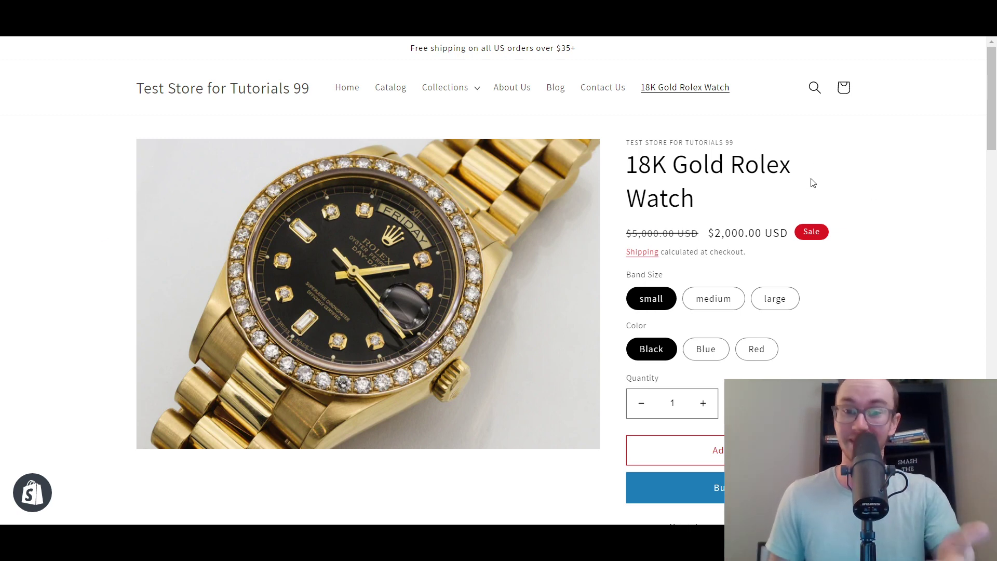
# - Try the variant choices on the 18K Gold Rolex Watch page, ending with the large band size and Red color
pyautogui.scroll(-1, 992, 130)
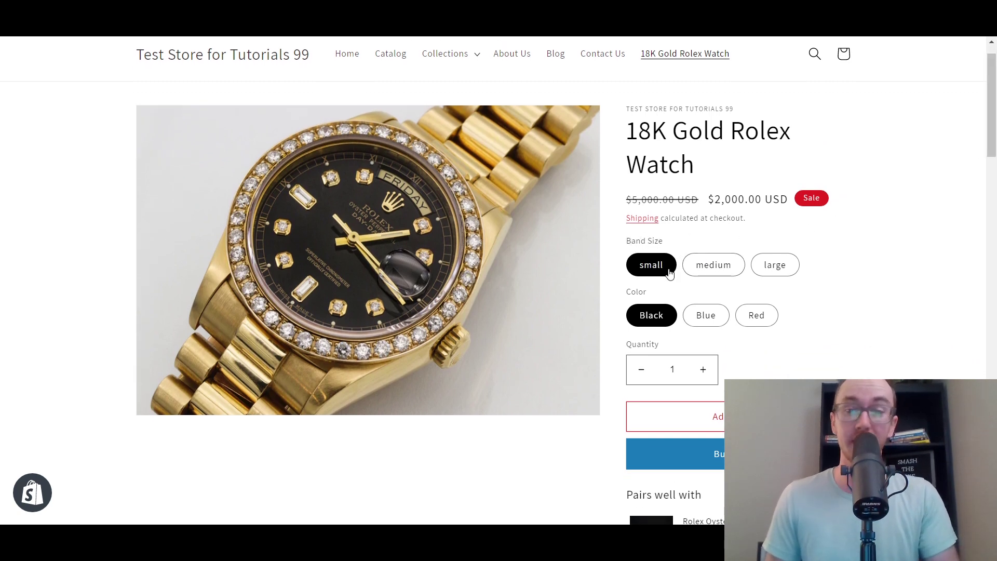
pyautogui.click(716, 265)
pyautogui.click(782, 265)
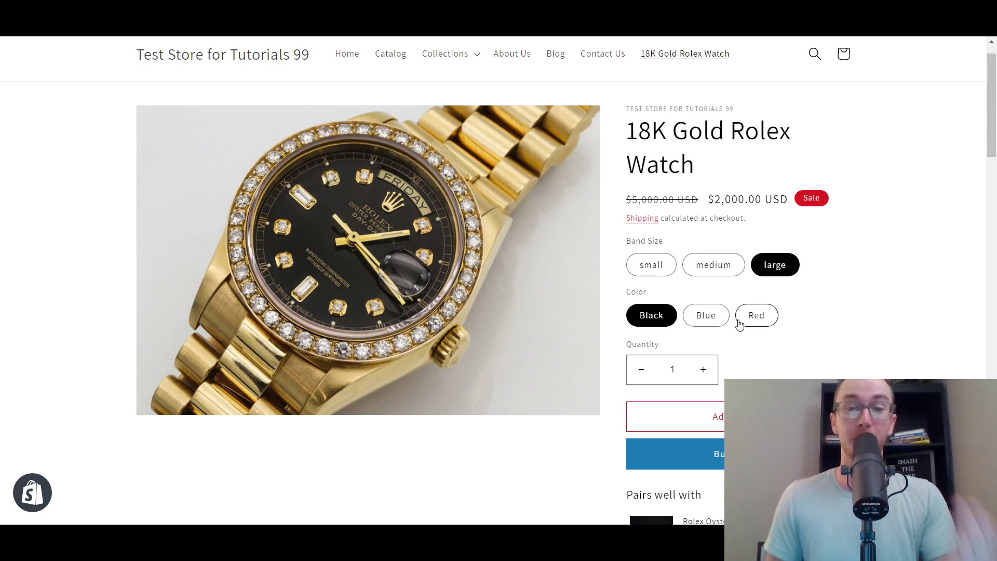
pyautogui.click(709, 318)
pyautogui.click(757, 315)
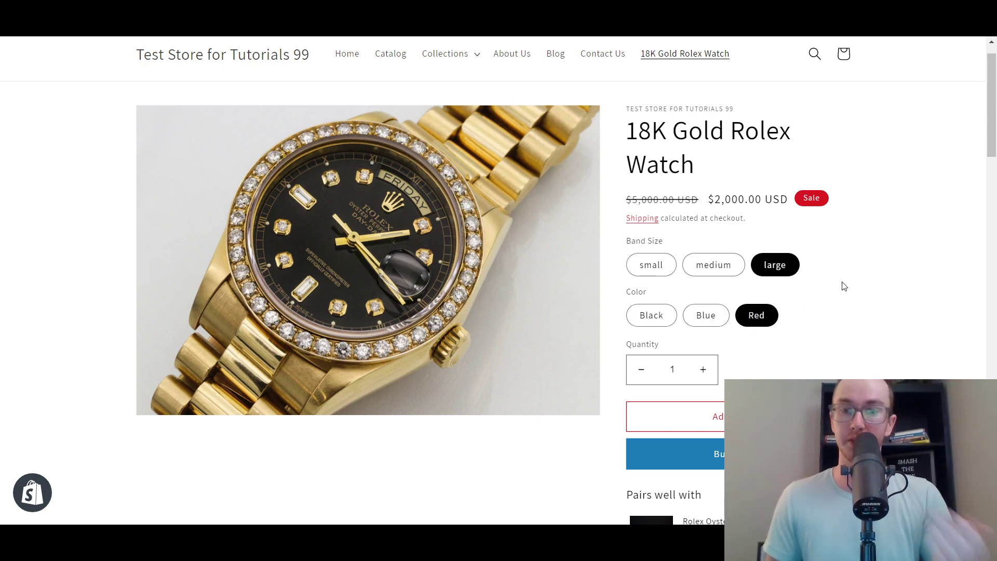
pyautogui.scroll(1, 847, 283)
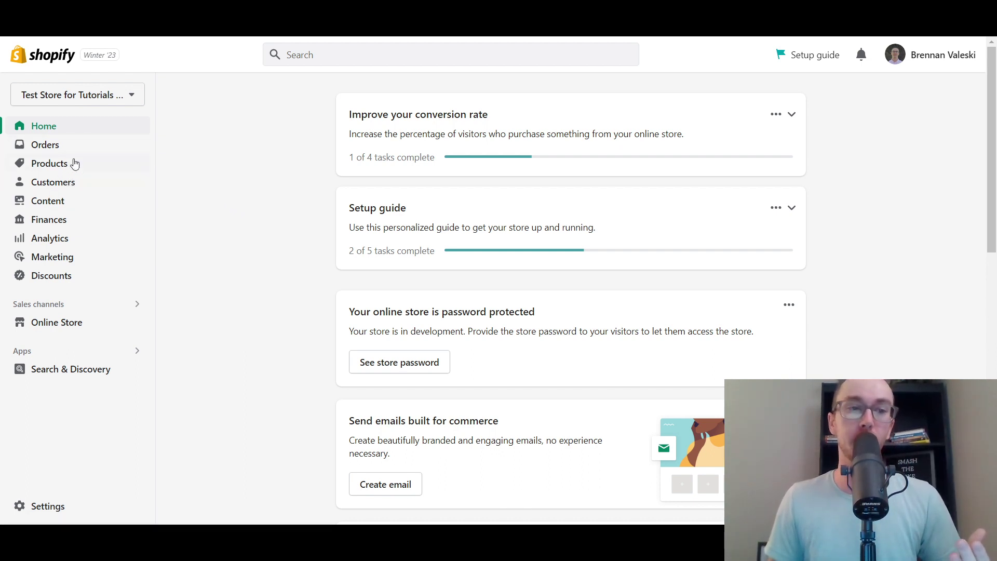
# - Start adding a new product from the store admin's product list
pyautogui.click(58, 164)
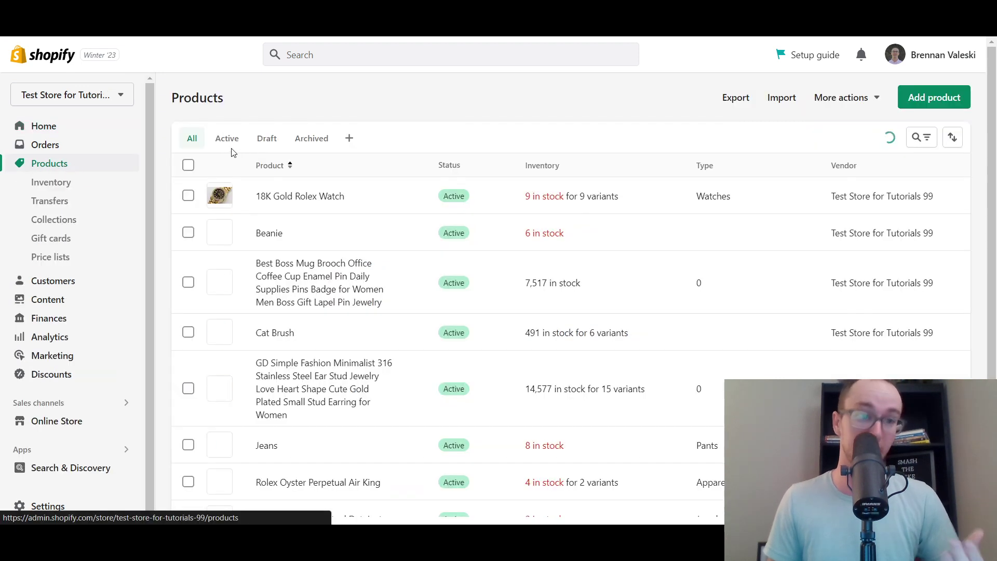
pyautogui.click(934, 99)
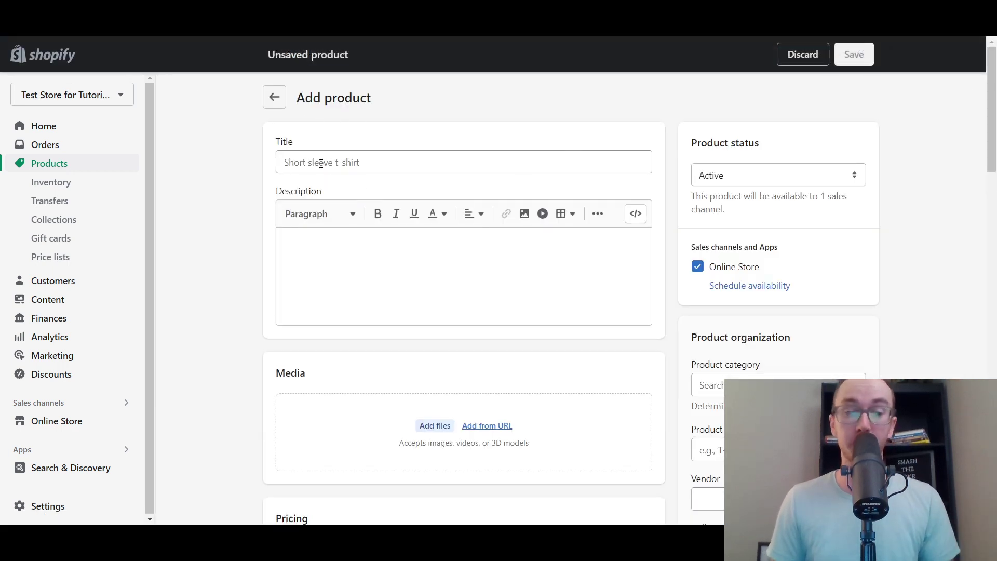
pyautogui.click(321, 163)
pyautogui.click(252, 284)
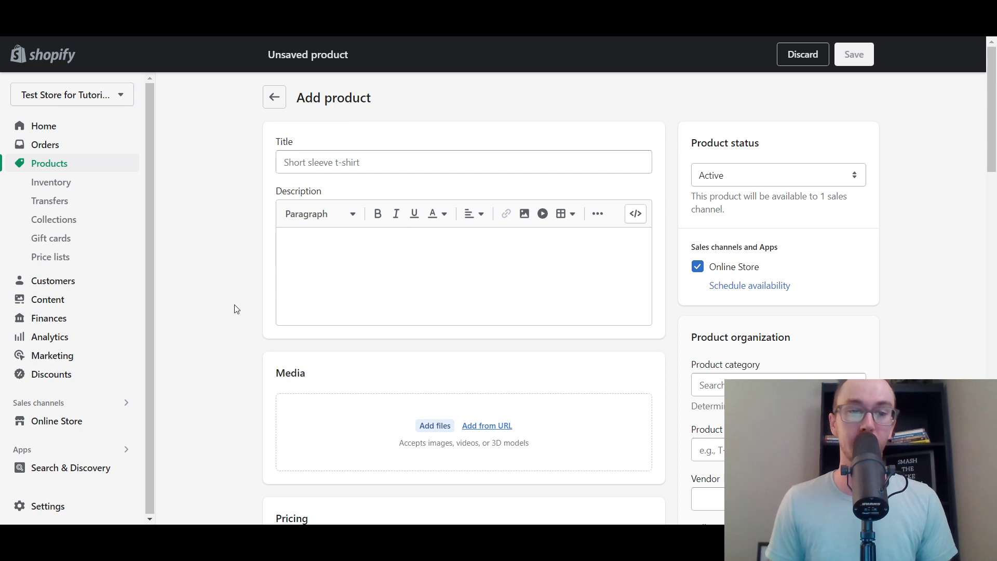
# - Upload the pink pants photo from the computer to the new product's media
pyautogui.click(424, 430)
pyautogui.click(308, 119)
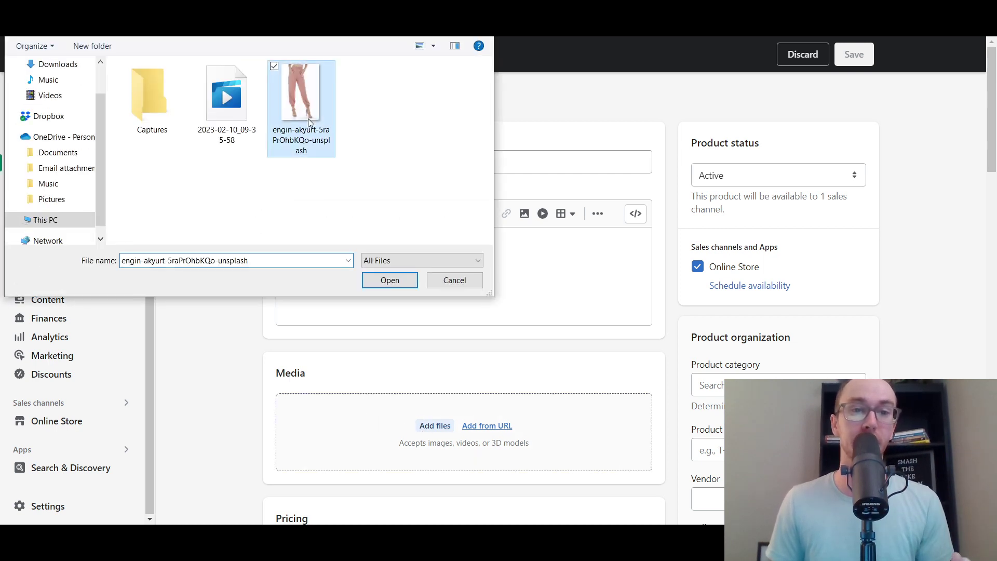
pyautogui.click(390, 280)
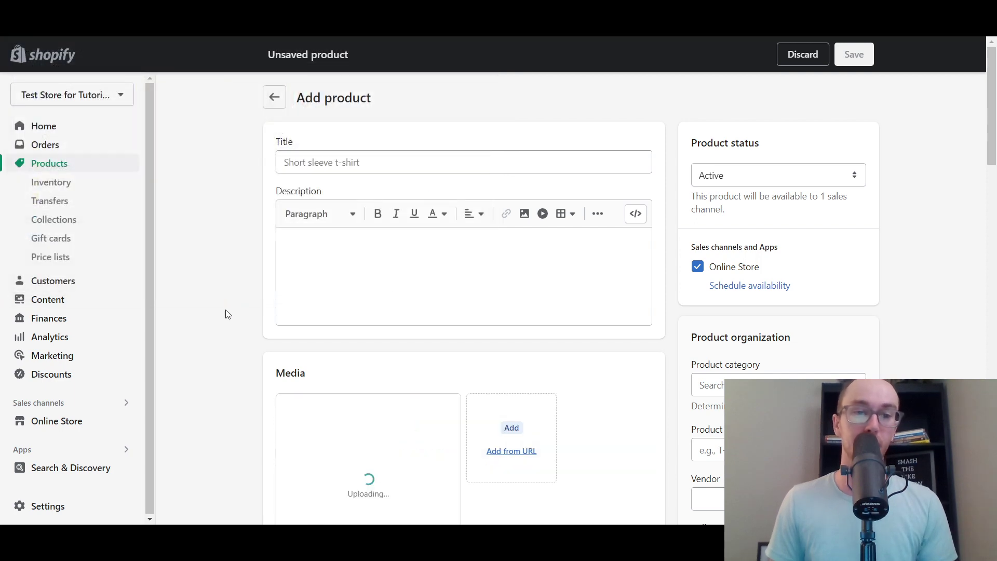
pyautogui.scroll(-2, 229, 357)
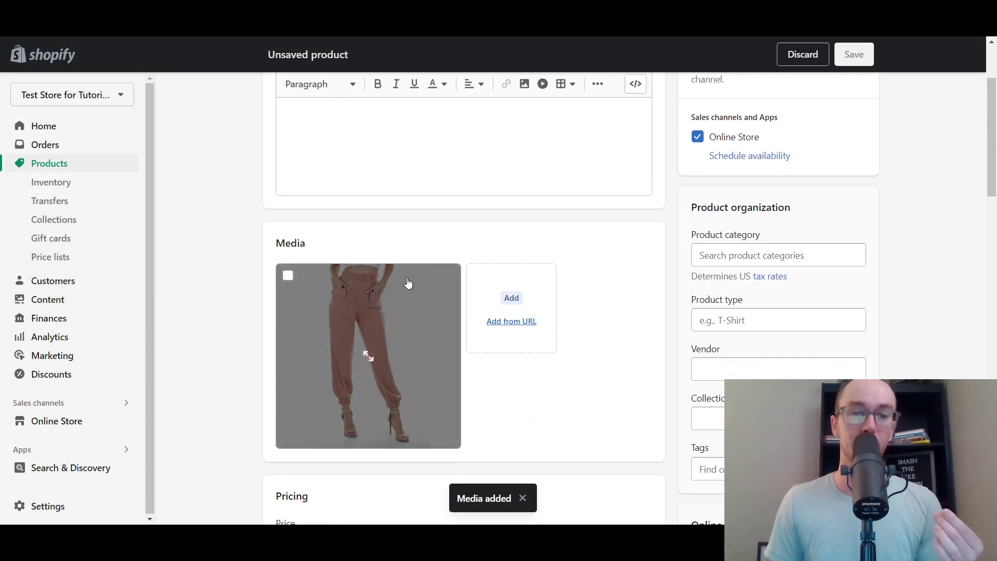
pyautogui.scroll(2, 408, 282)
# - Title the new product "Women's Pink Pants"
pyautogui.click(344, 168)
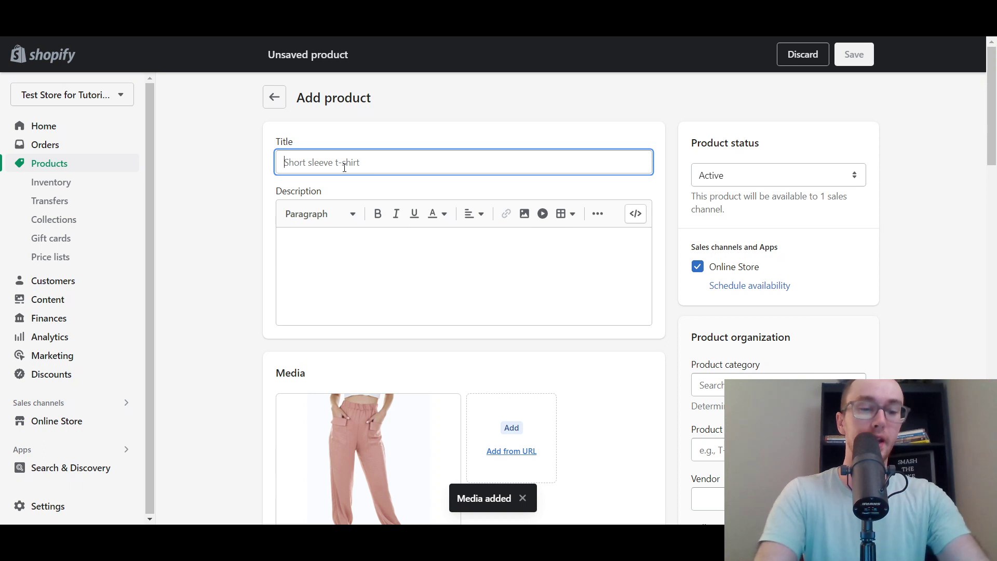
pyautogui.write('Womens ')
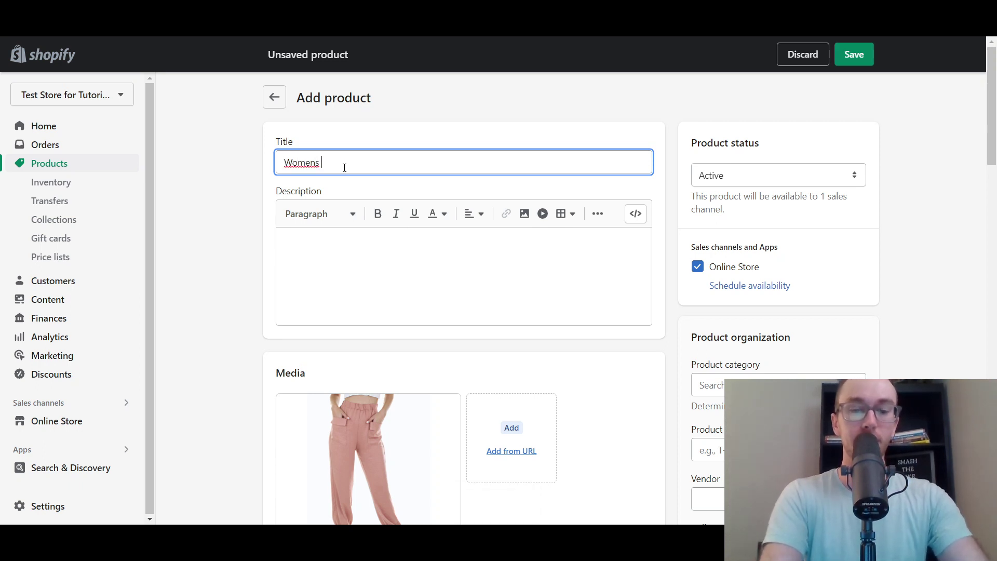
pyautogui.write('Pink Pants')
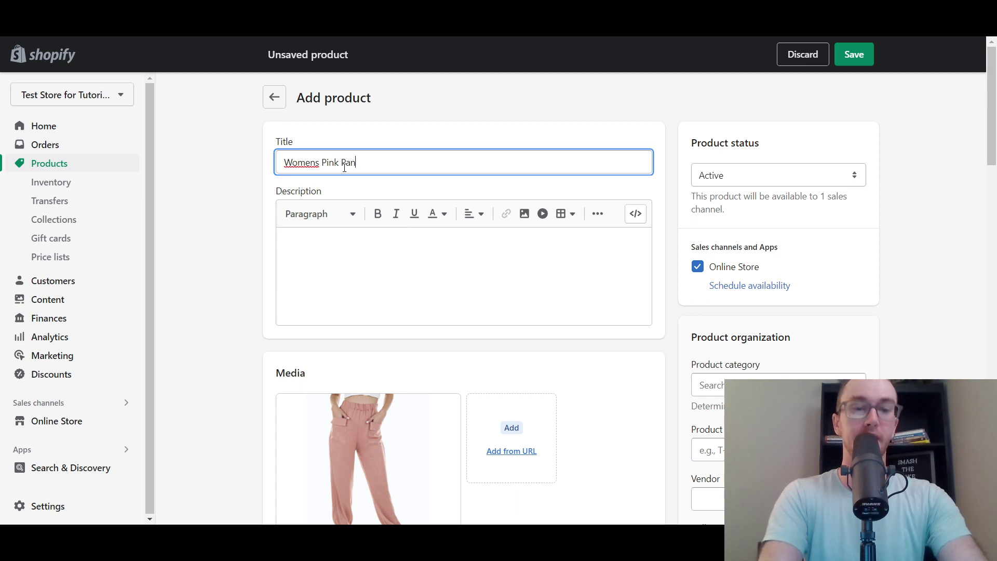
pyautogui.click(314, 162)
pyautogui.write("'")
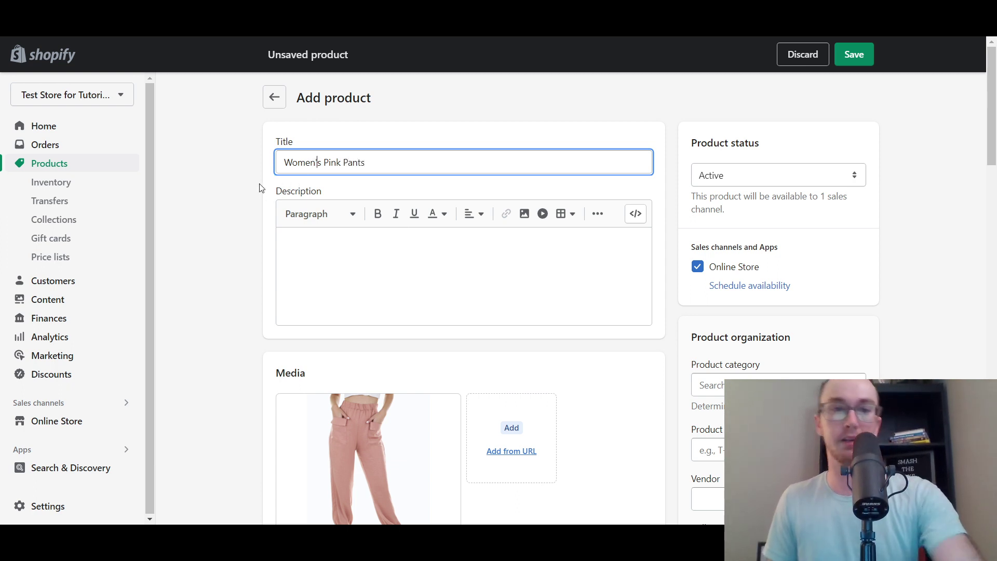
pyautogui.click(234, 196)
# - Set the product's price to $62 and save the product
pyautogui.scroll(-5, 241, 259)
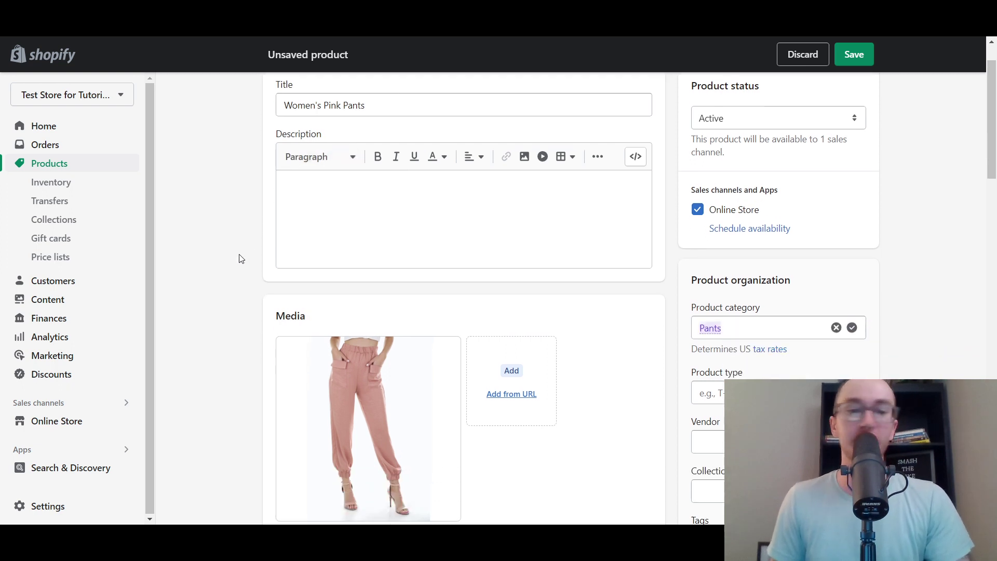
pyautogui.scroll(5, 519, 275)
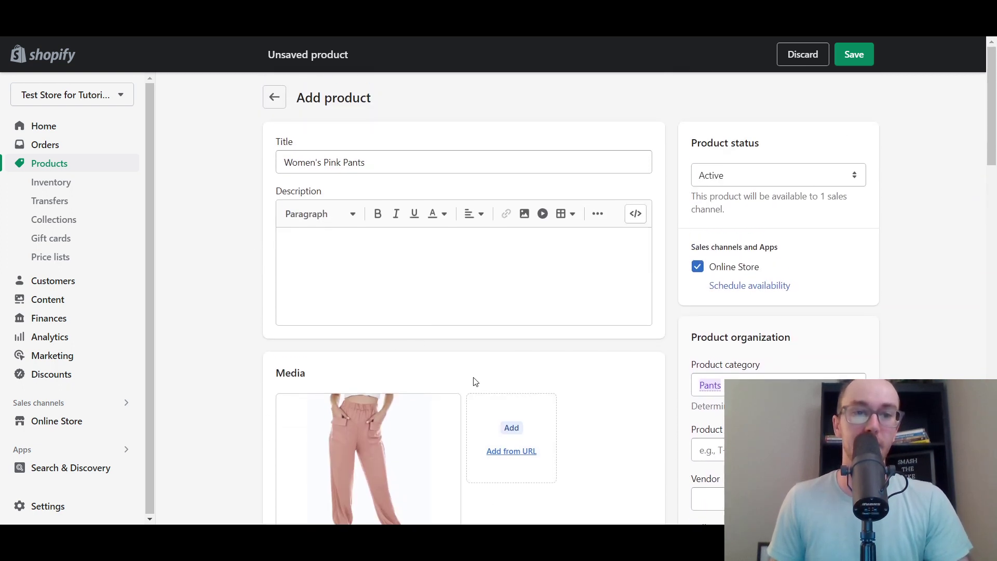
pyautogui.scroll(-3, 231, 279)
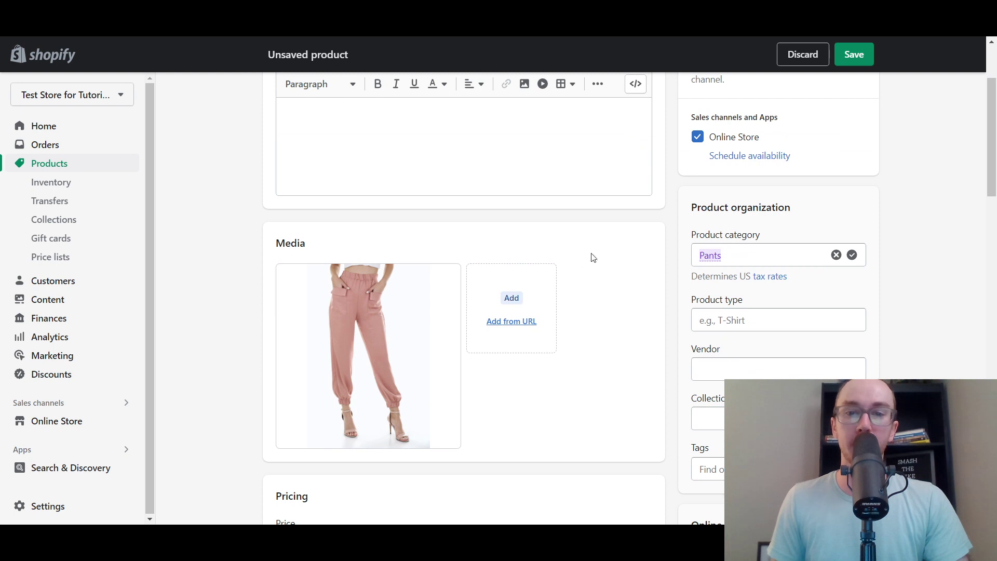
pyautogui.scroll(-4, 582, 323)
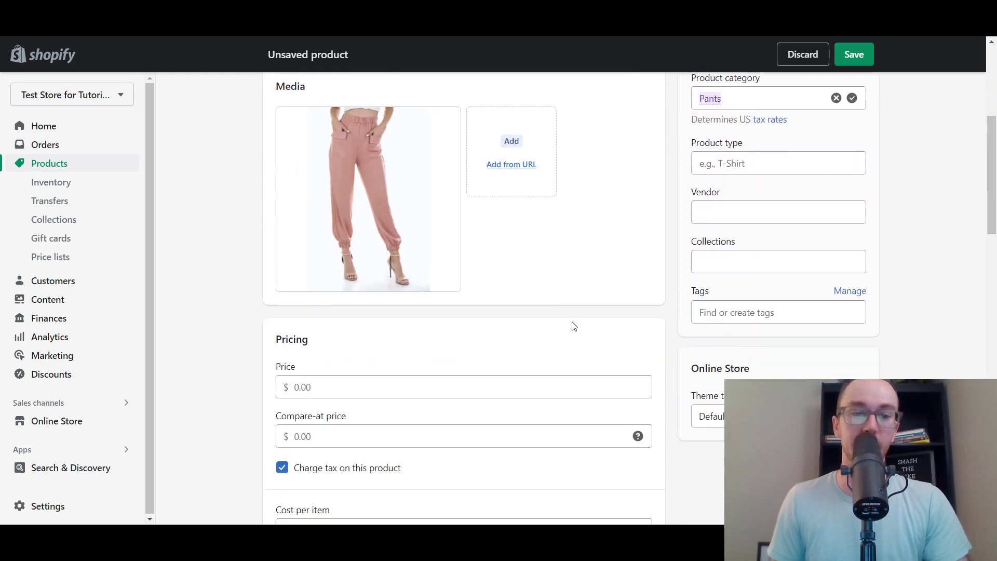
pyautogui.scroll(1, 995, 173)
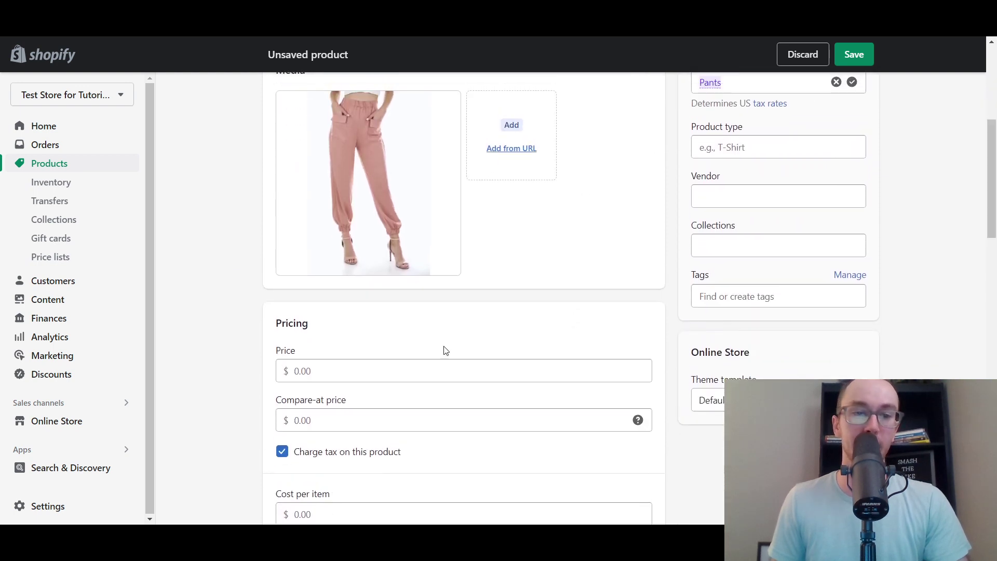
pyautogui.click(368, 372)
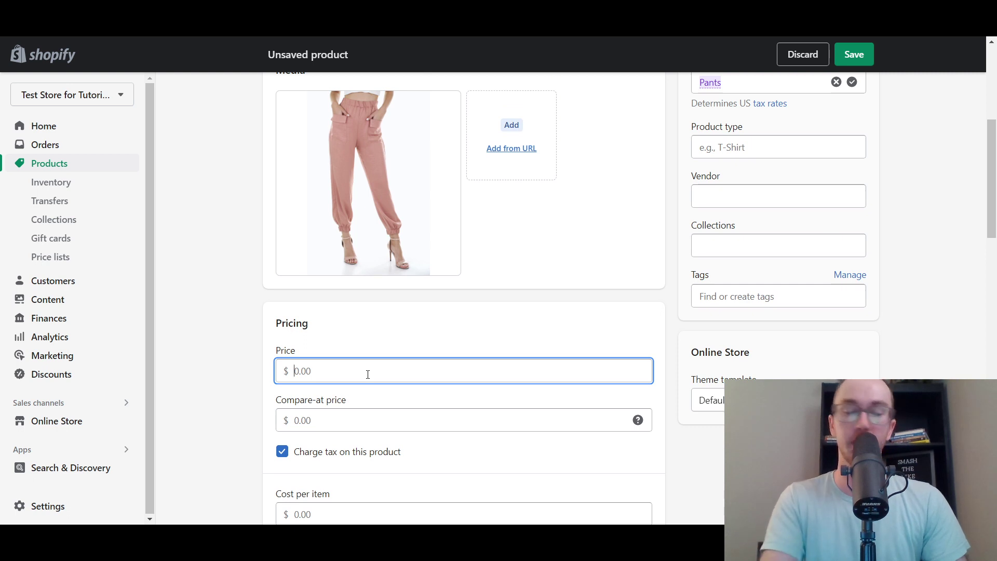
pyautogui.write('6')
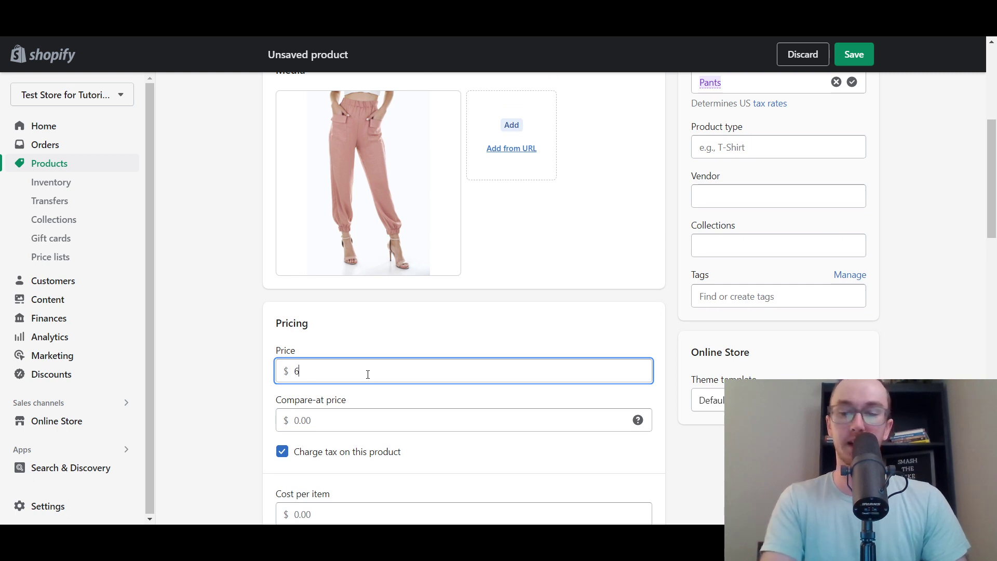
pyautogui.write('2')
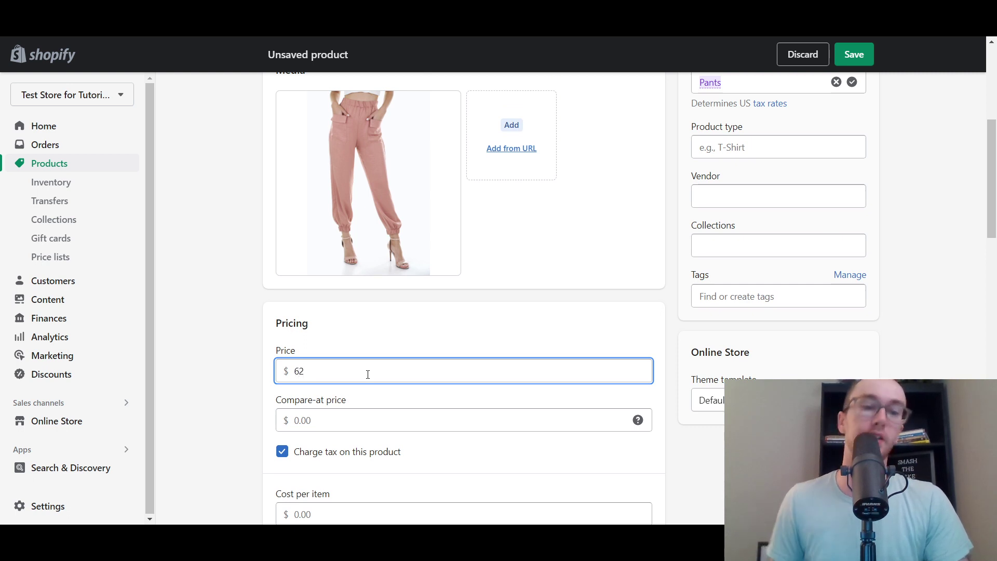
pyautogui.click(258, 364)
pyautogui.scroll(5, 467, 311)
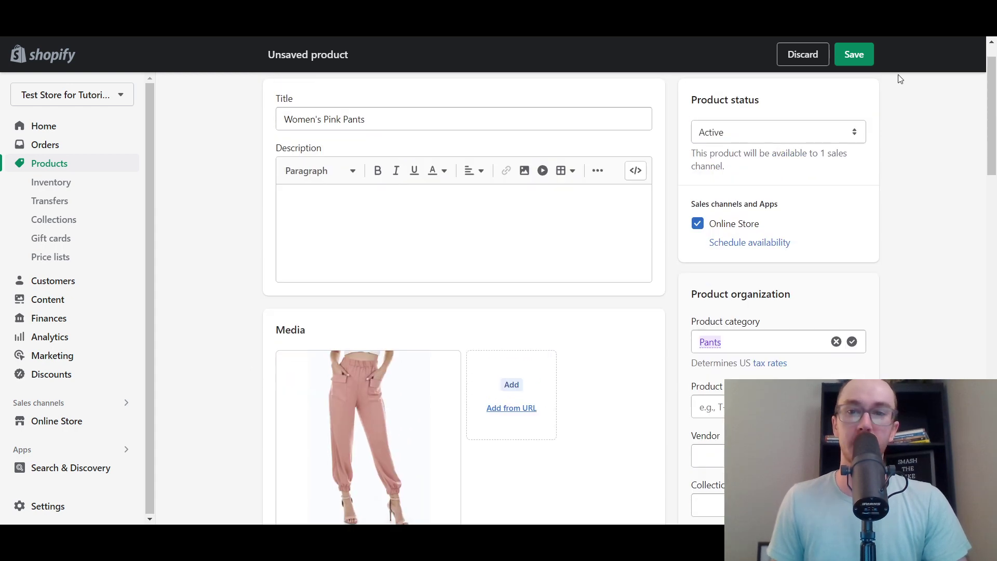
pyautogui.click(861, 61)
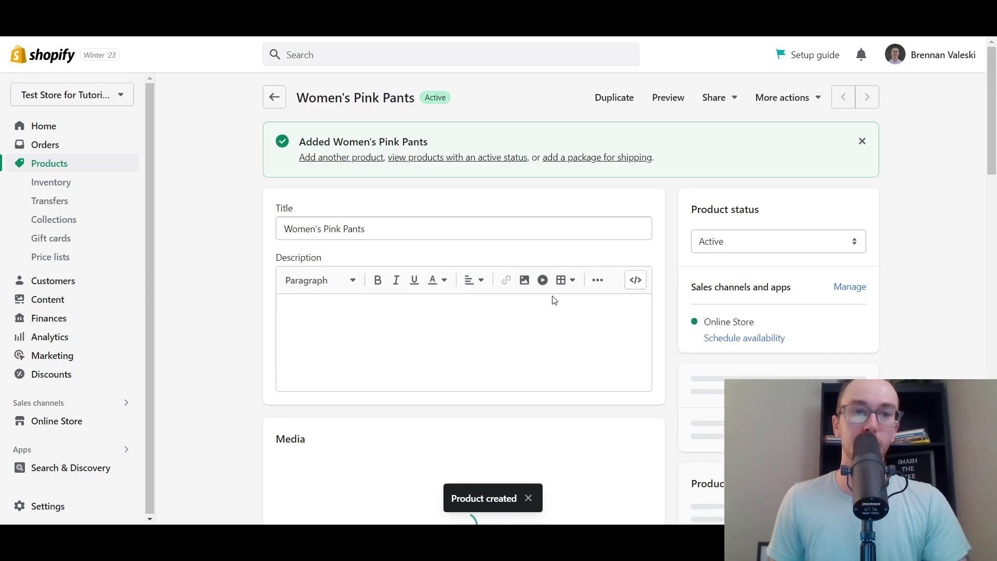
# - Mark Women's Pink Pants as a product that has options, like size or color
pyautogui.scroll(-4, 516, 295)
pyautogui.scroll(-4, 587, 291)
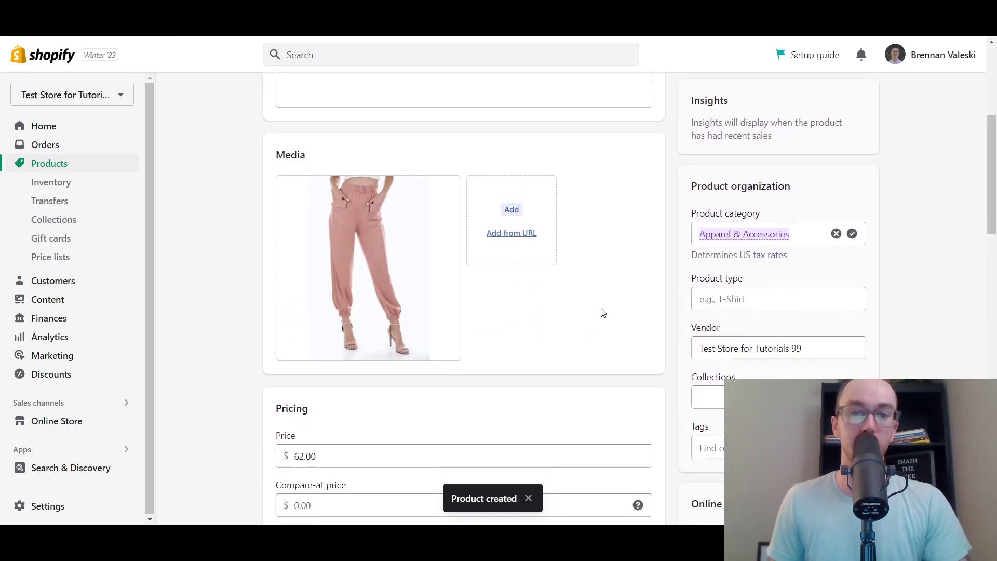
pyautogui.moveTo(995, 182); pyautogui.dragTo(996, 355)
pyautogui.scroll(-5, 996, 355)
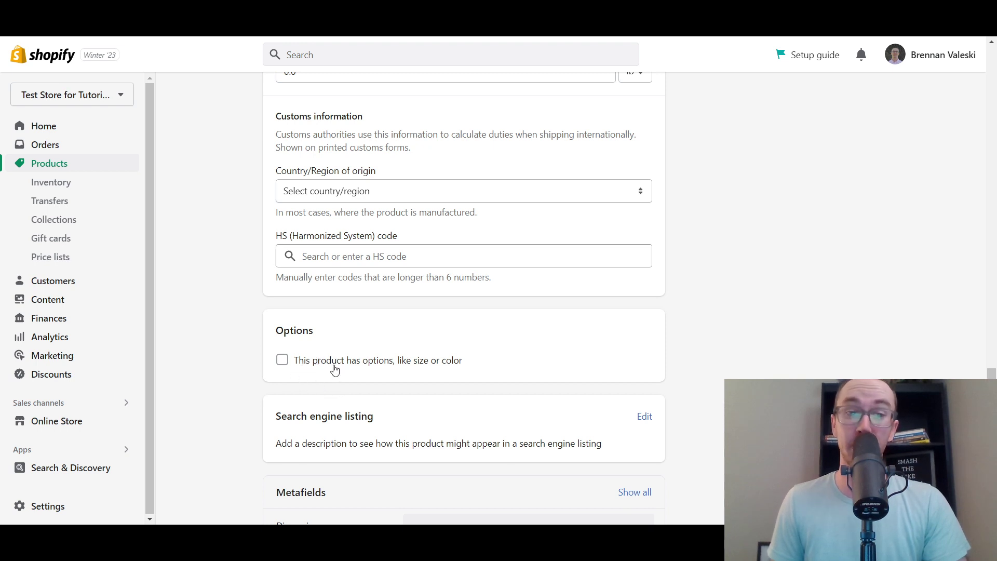
pyautogui.click(282, 360)
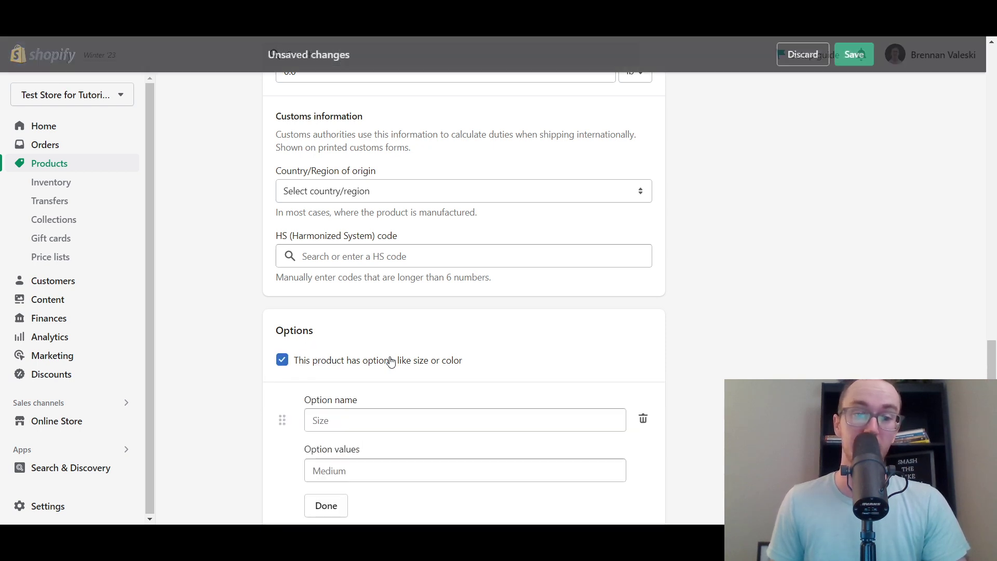
pyautogui.scroll(-1, 990, 354)
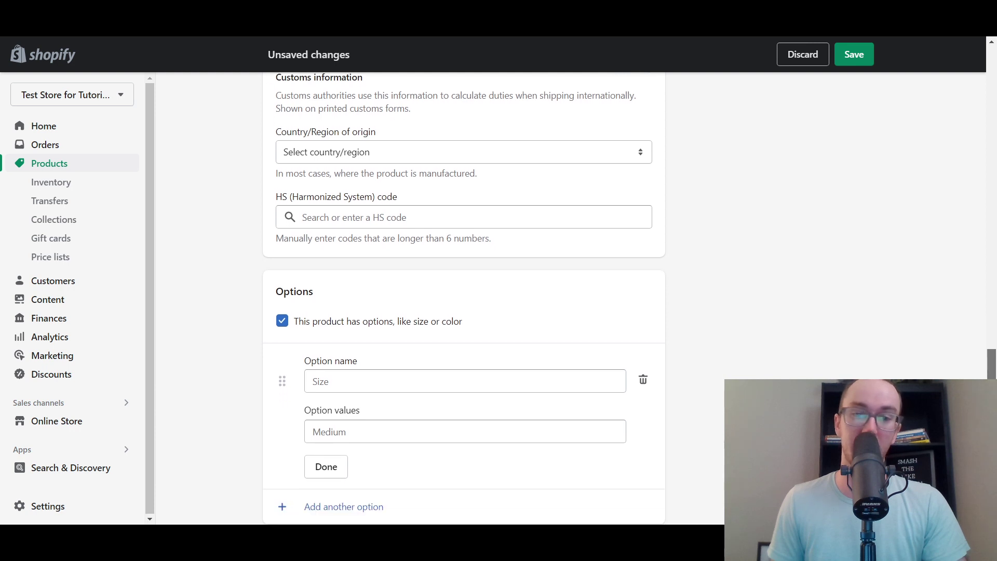
# - Switch to the Shopify help page on adding variants and examine the variant limit, option limit and example options
pyautogui.scroll(-2, 632, 336)
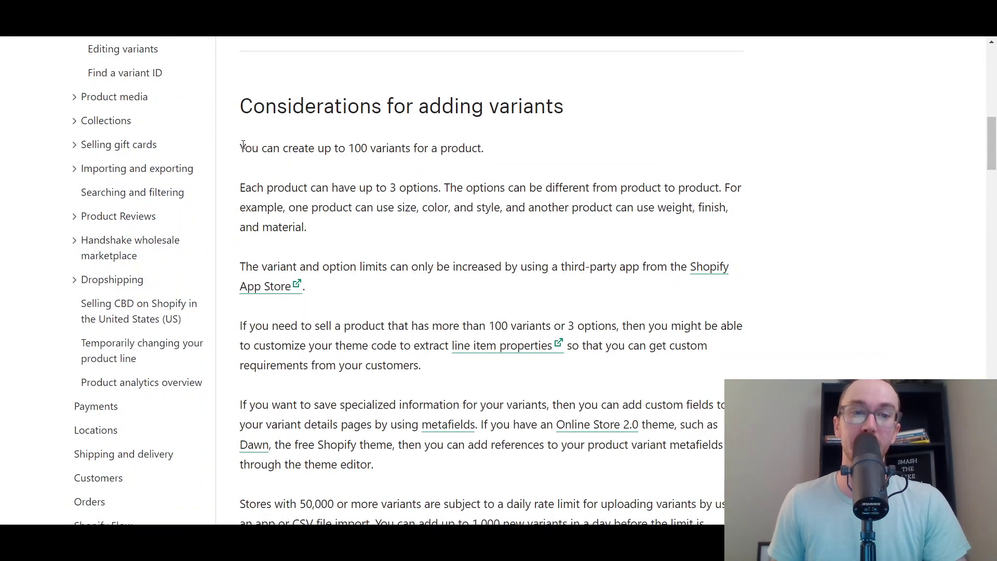
pyautogui.moveTo(242, 147); pyautogui.dragTo(509, 161)
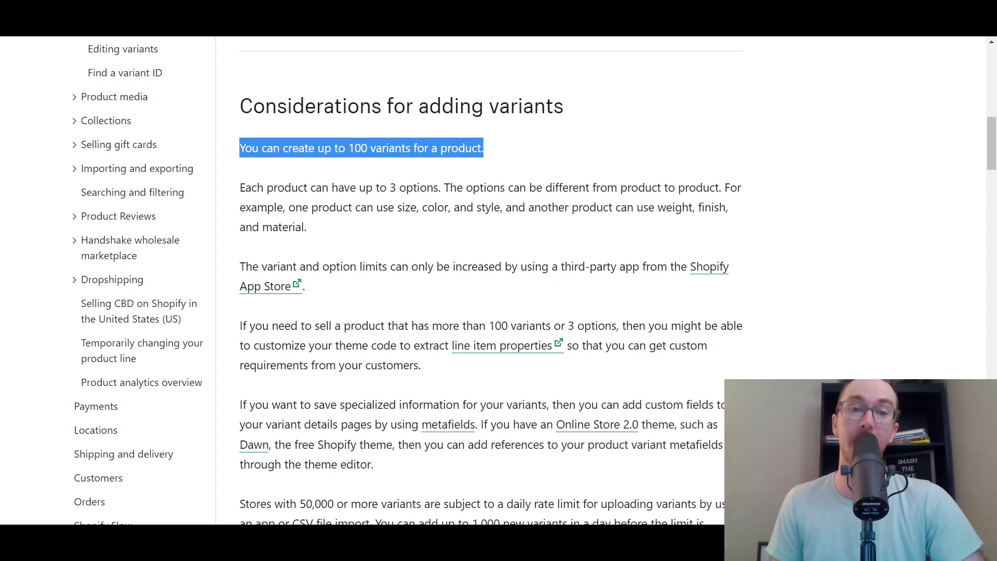
pyautogui.moveTo(355, 149); pyautogui.dragTo(442, 161)
pyautogui.click(455, 164)
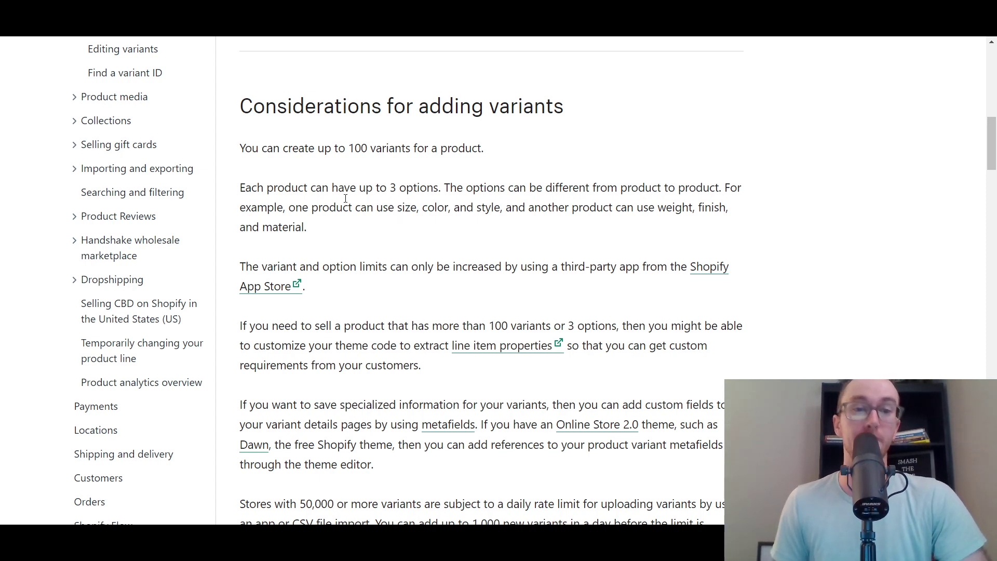
pyautogui.moveTo(241, 194); pyautogui.dragTo(442, 183)
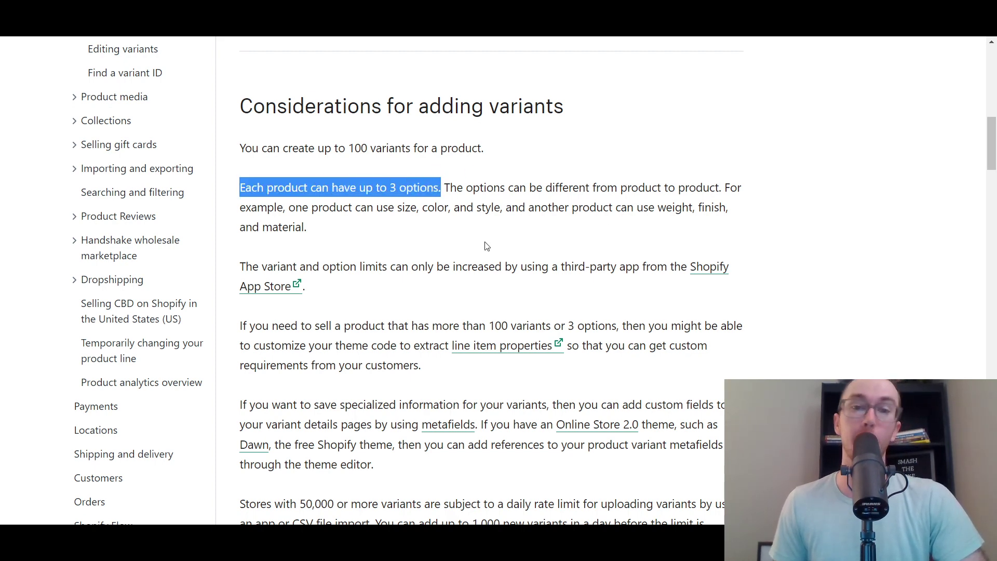
pyautogui.click(414, 187)
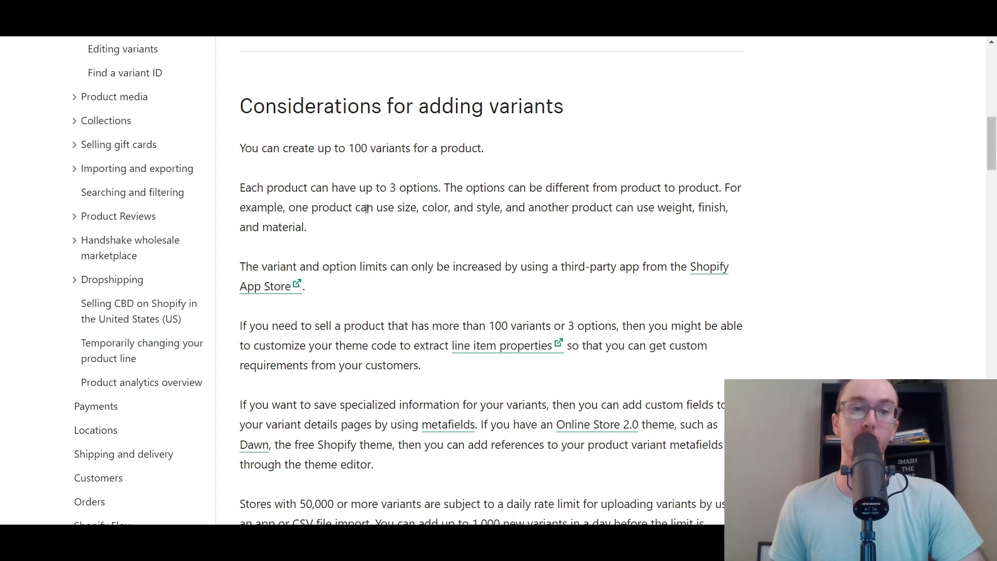
pyautogui.moveTo(396, 208); pyautogui.dragTo(491, 208)
pyautogui.click(535, 222)
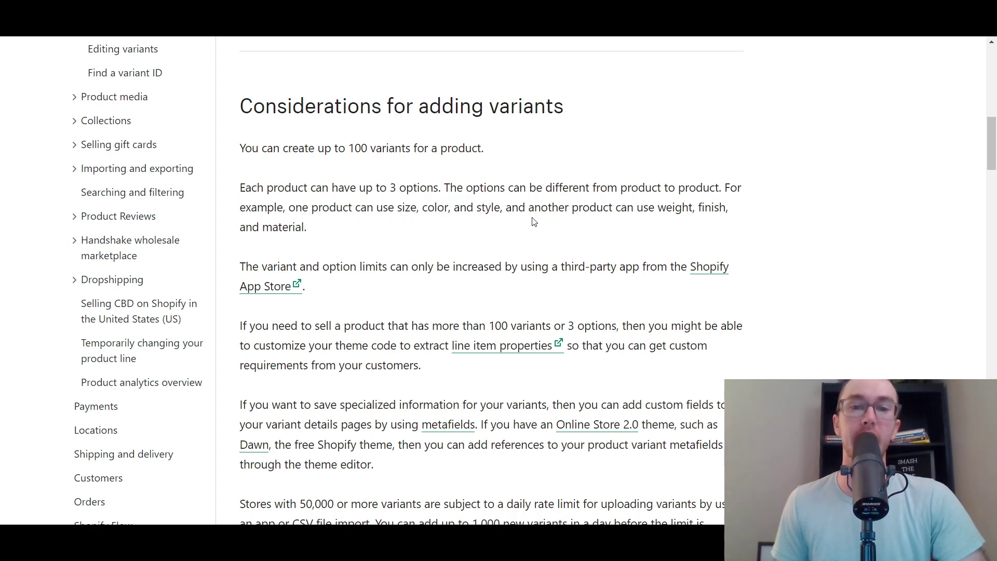
pyautogui.moveTo(673, 212); pyautogui.dragTo(305, 227)
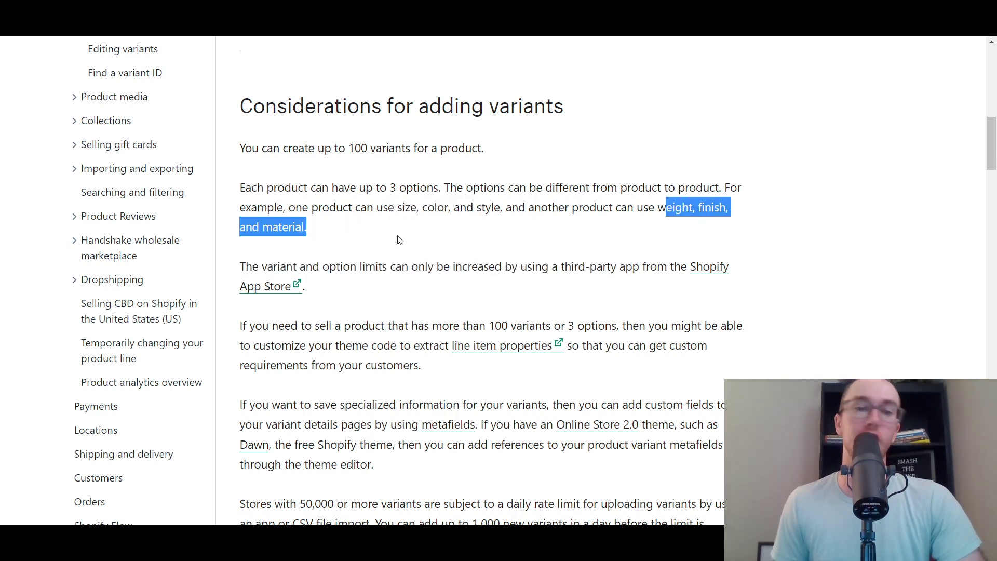
# - Finish reviewing the help page on adding variants and return to the Options section of Women's Pink Pants
pyautogui.click(424, 237)
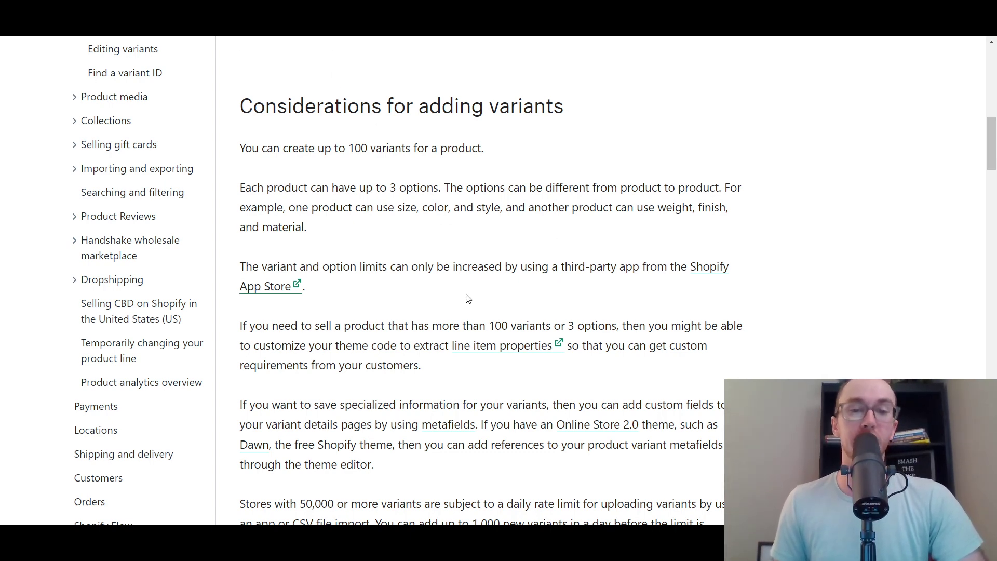
pyautogui.scroll(10, 457, 301)
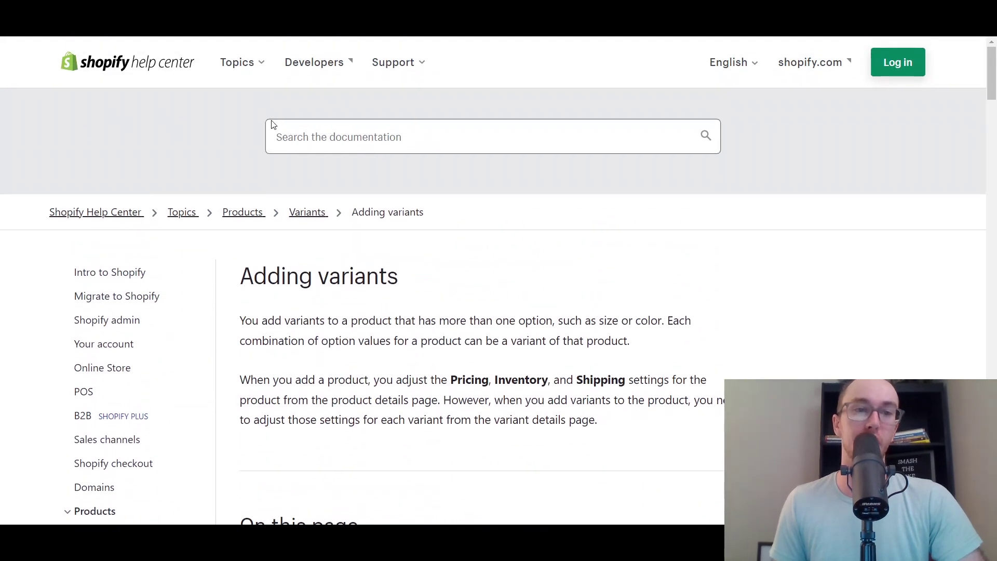
pyautogui.scroll(-7, 427, 337)
pyautogui.scroll(-5, 427, 338)
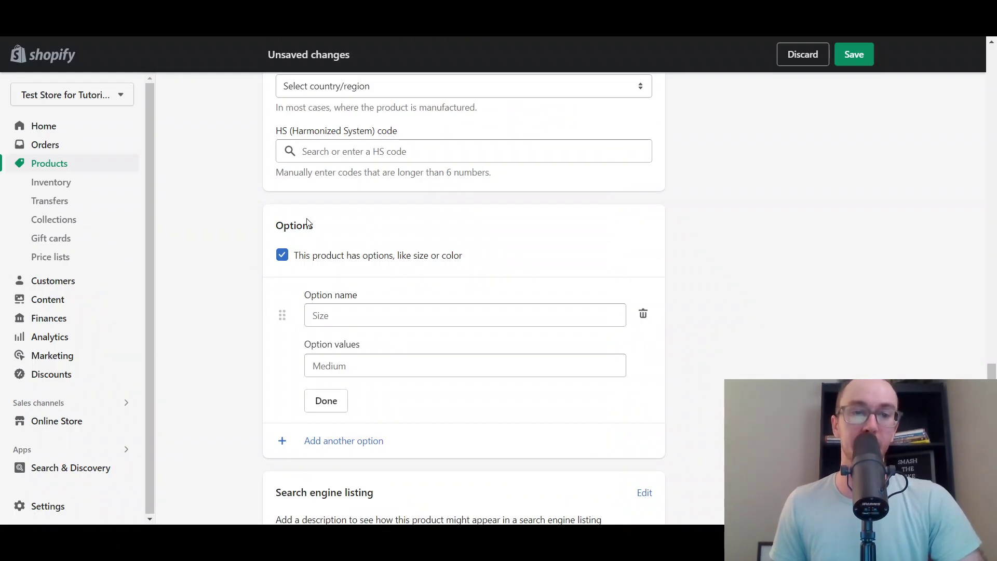
pyautogui.scroll(-1, 994, 257)
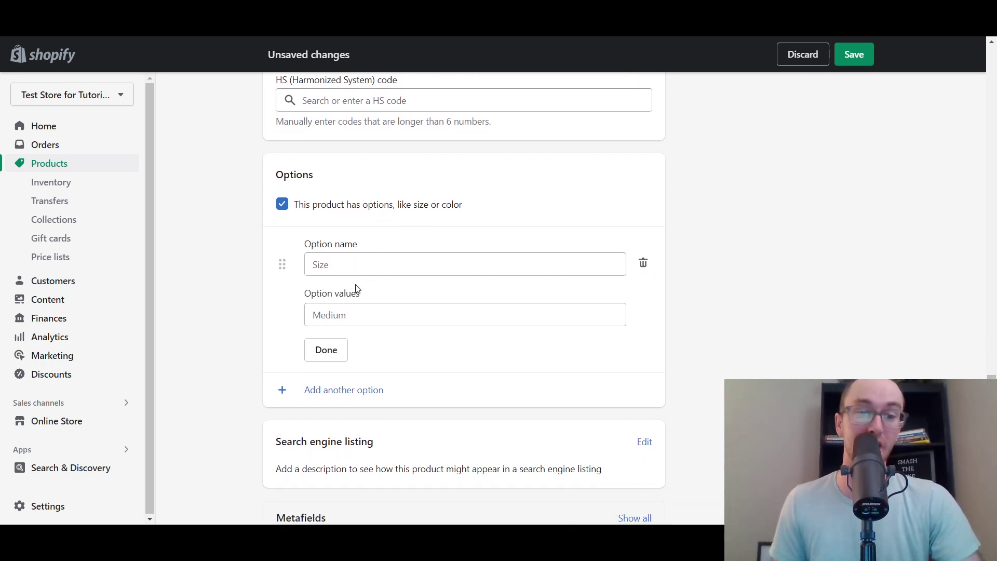
# - Name the product's first option Size and enter Small as its first value
pyautogui.click(350, 259)
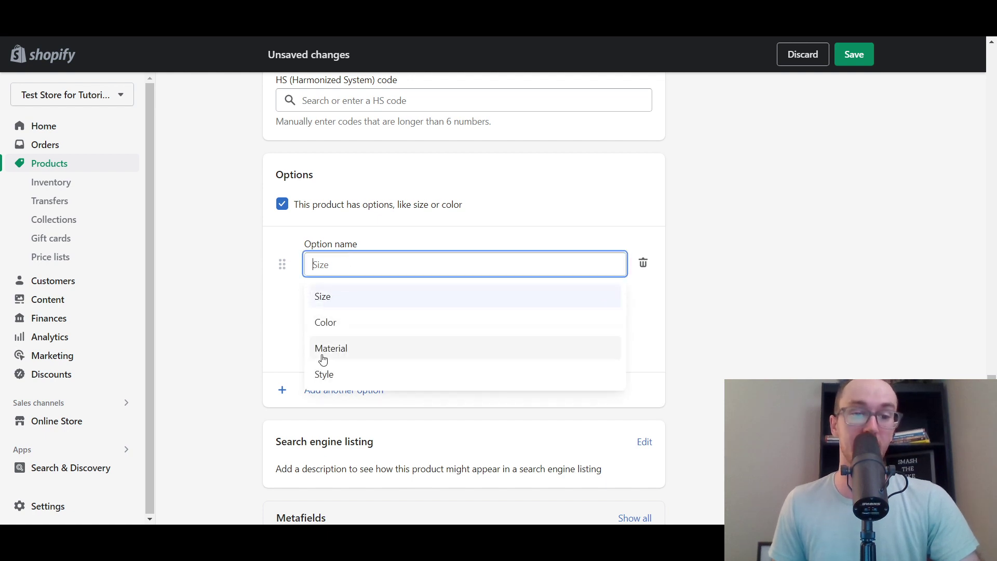
pyautogui.click(323, 296)
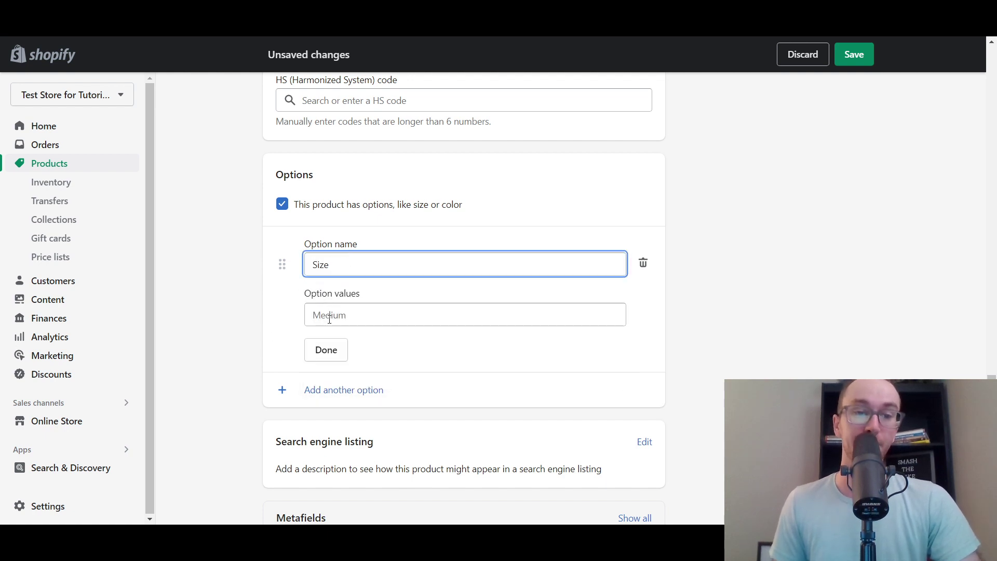
pyautogui.click(342, 318)
pyautogui.write('SMall')
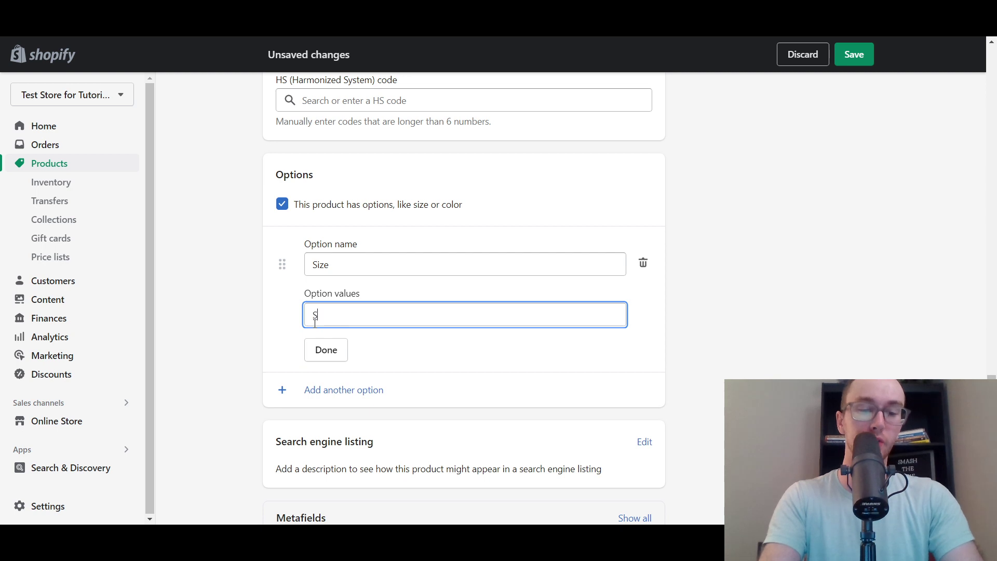
pyautogui.press('BackSpace')
pyautogui.press('BackSpace')
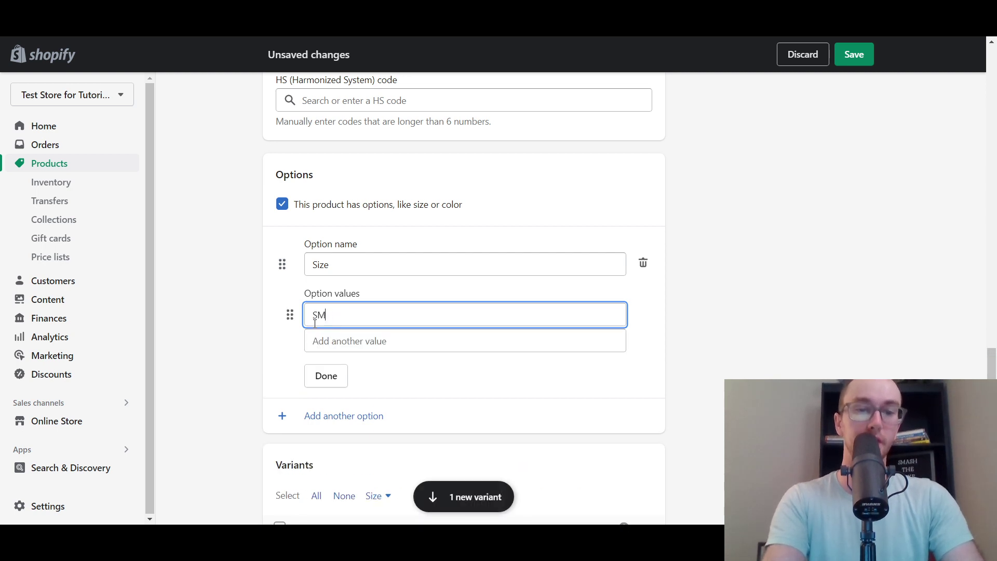
pyautogui.write('mall')
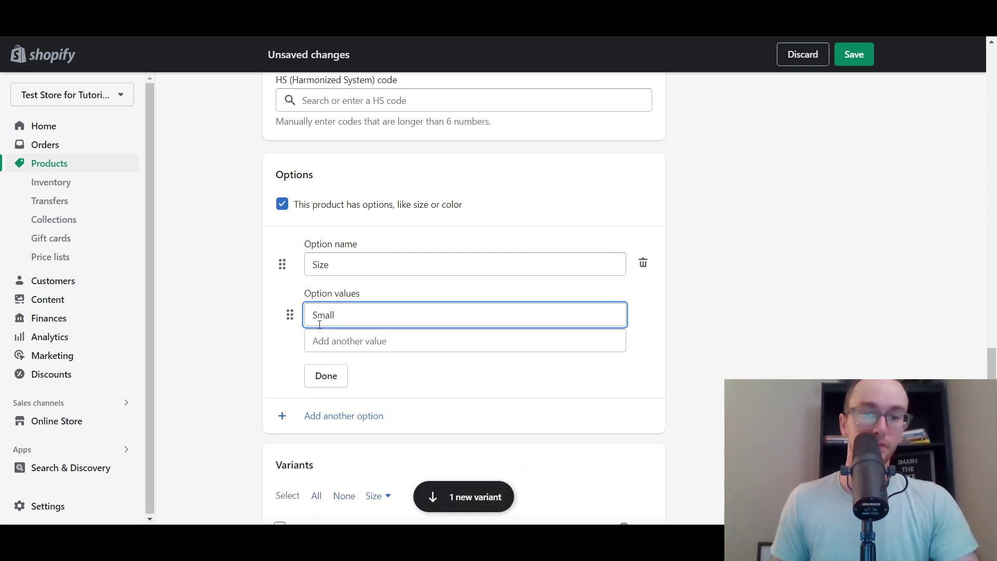
# - Add Medium and Large as further values of the Size option
pyautogui.click(321, 339)
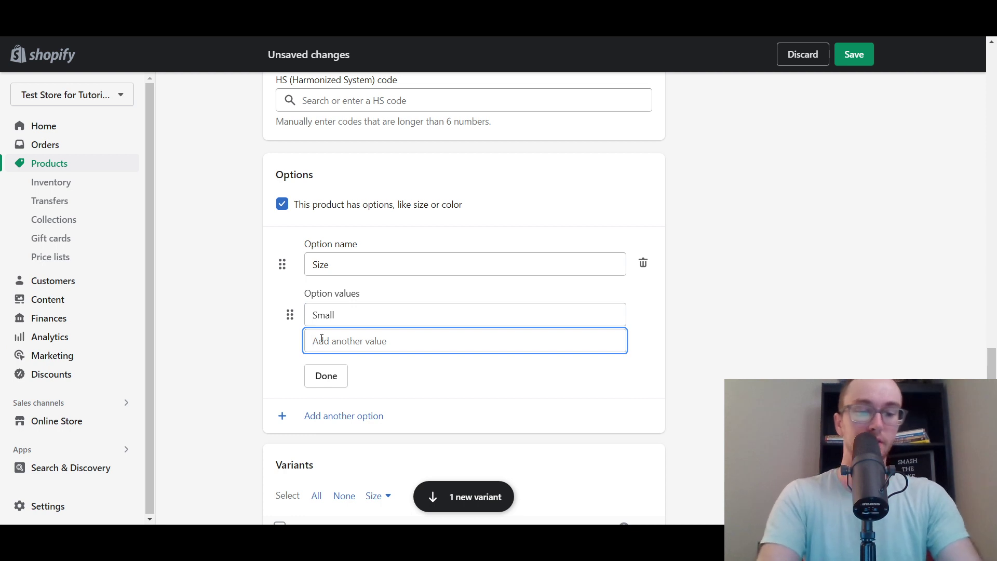
pyautogui.write('Mediu')
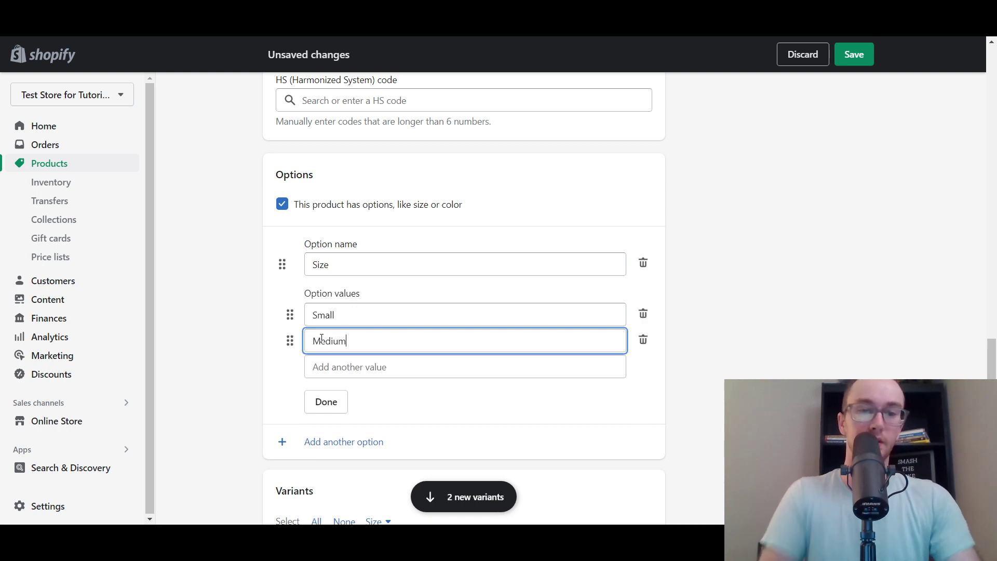
pyautogui.write('m')
pyautogui.click(336, 366)
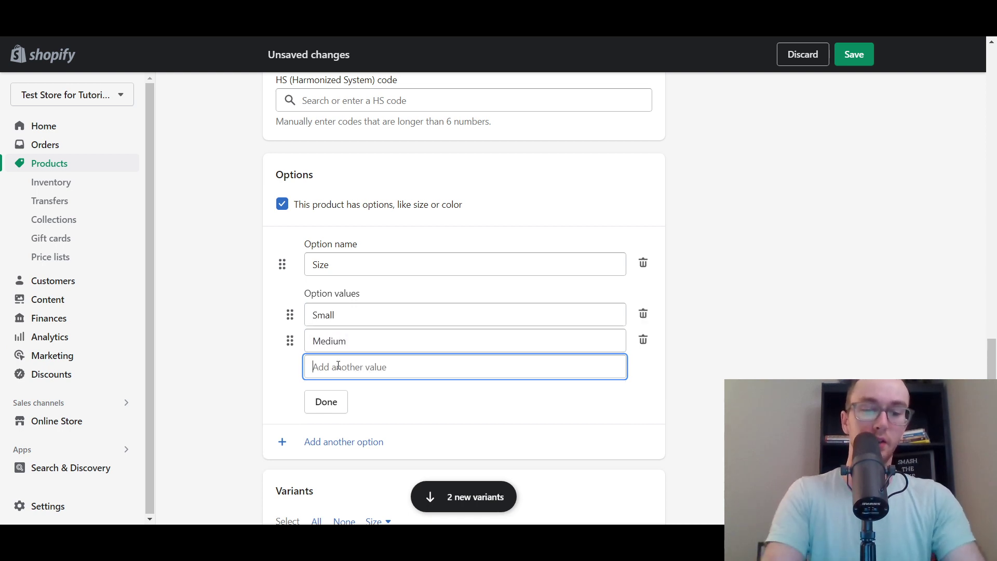
pyautogui.write('LArge')
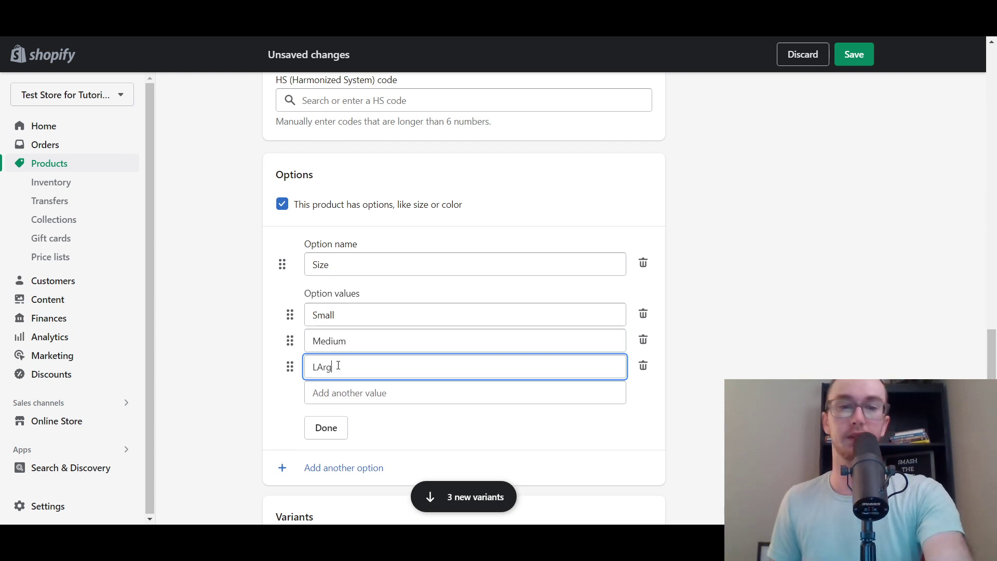
pyautogui.press('BackSpace')
pyautogui.press('BackSpace')
pyautogui.write('arge')
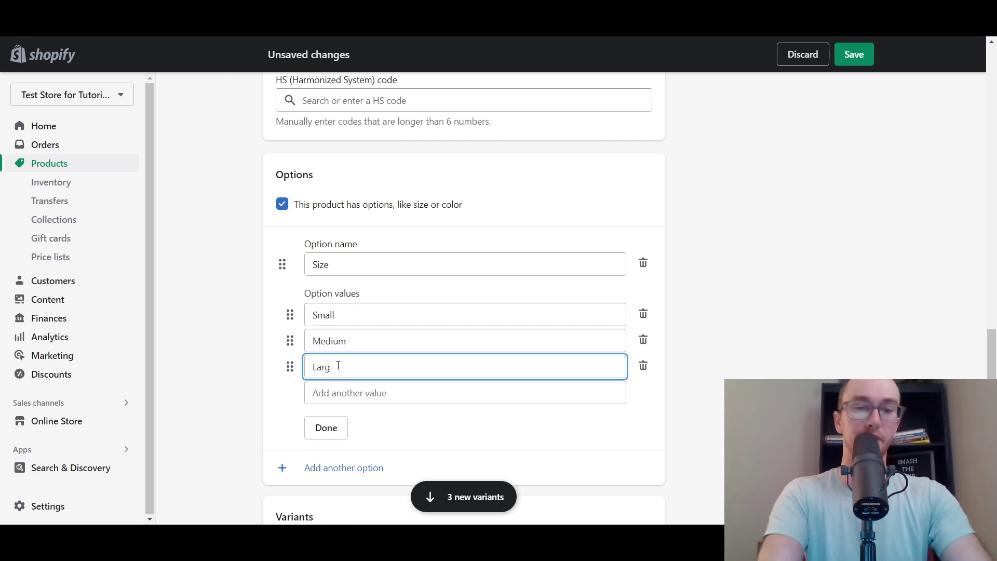
# - Add XL as the fourth Size value and finish editing the option
pyautogui.click(338, 388)
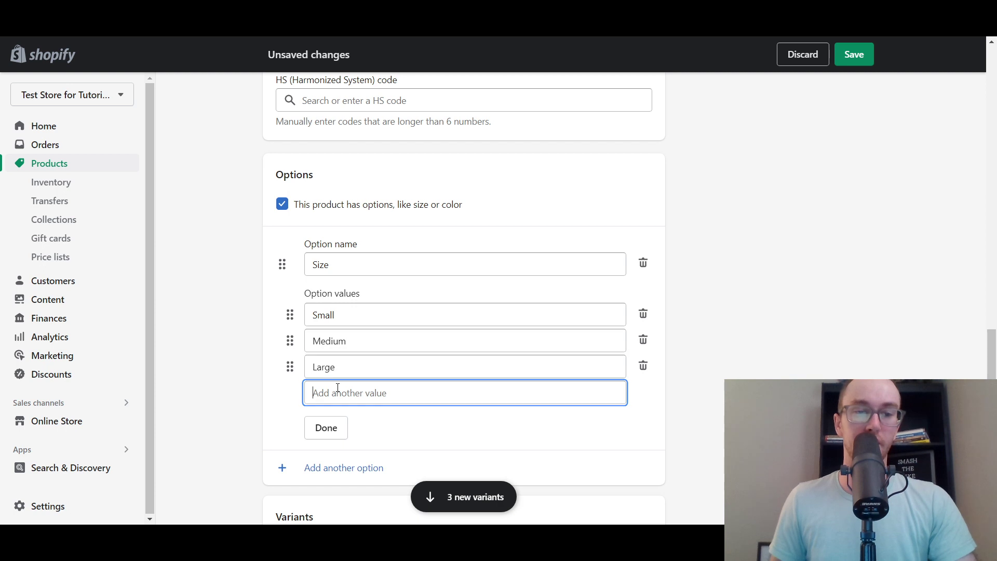
pyautogui.write('XL')
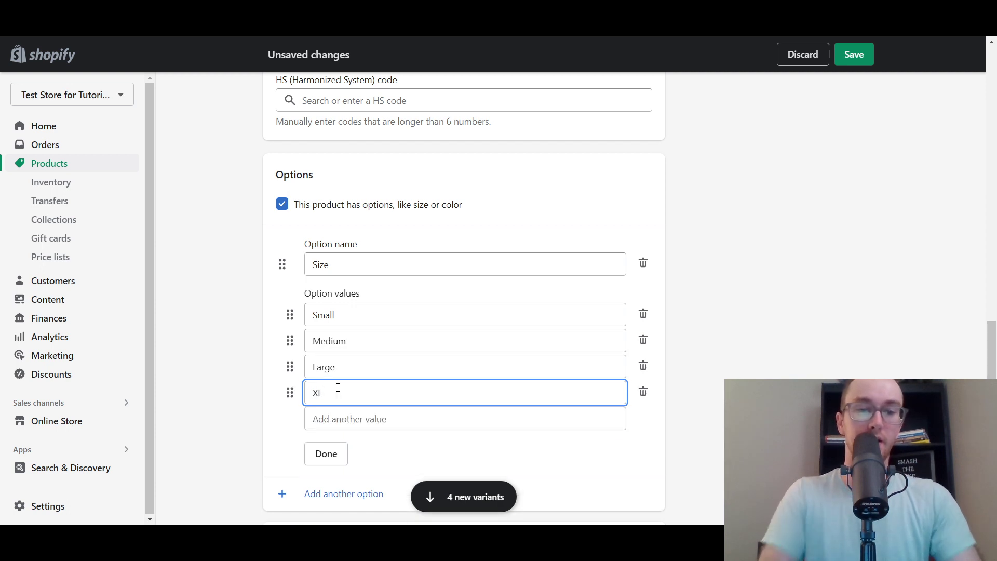
pyautogui.click(270, 410)
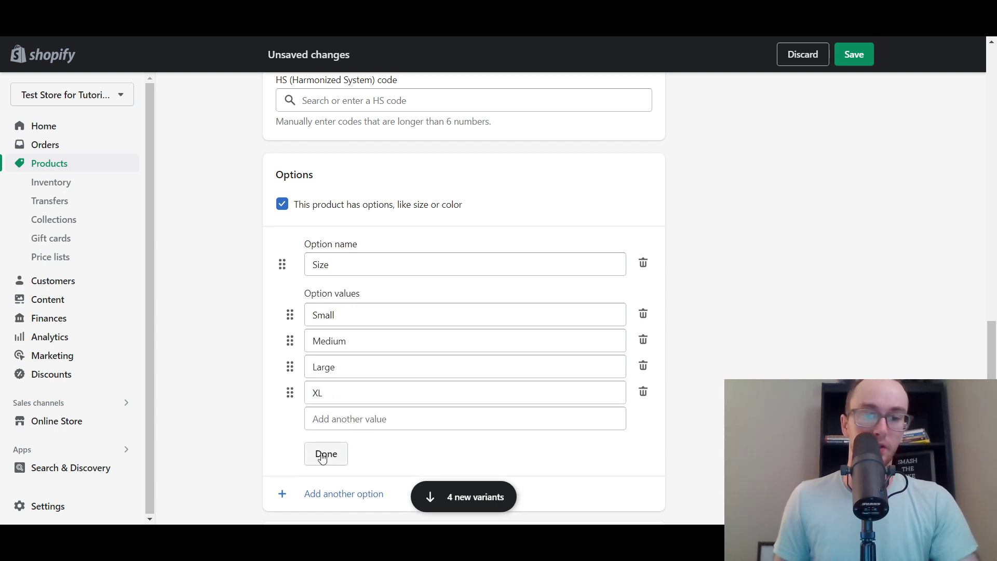
pyautogui.click(325, 454)
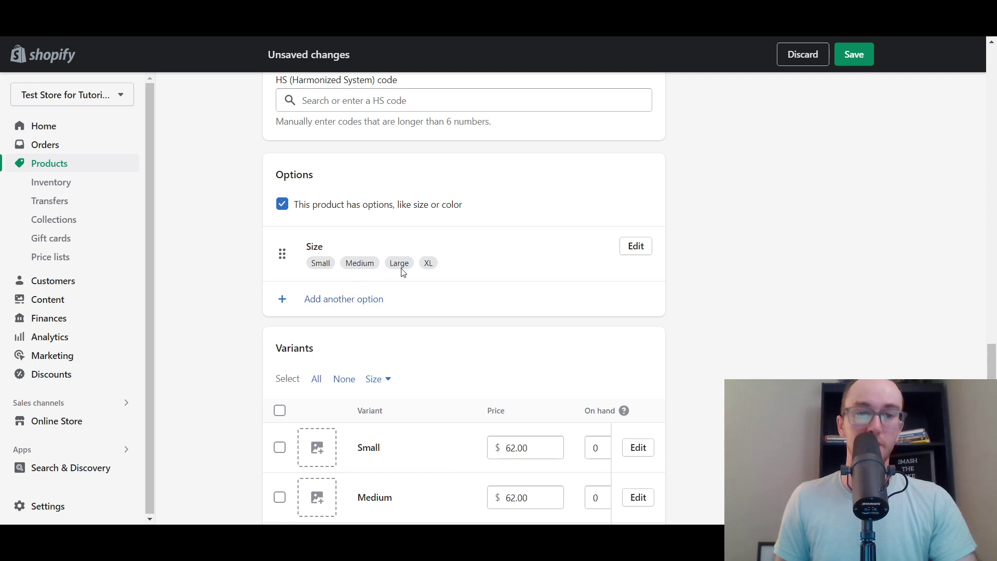
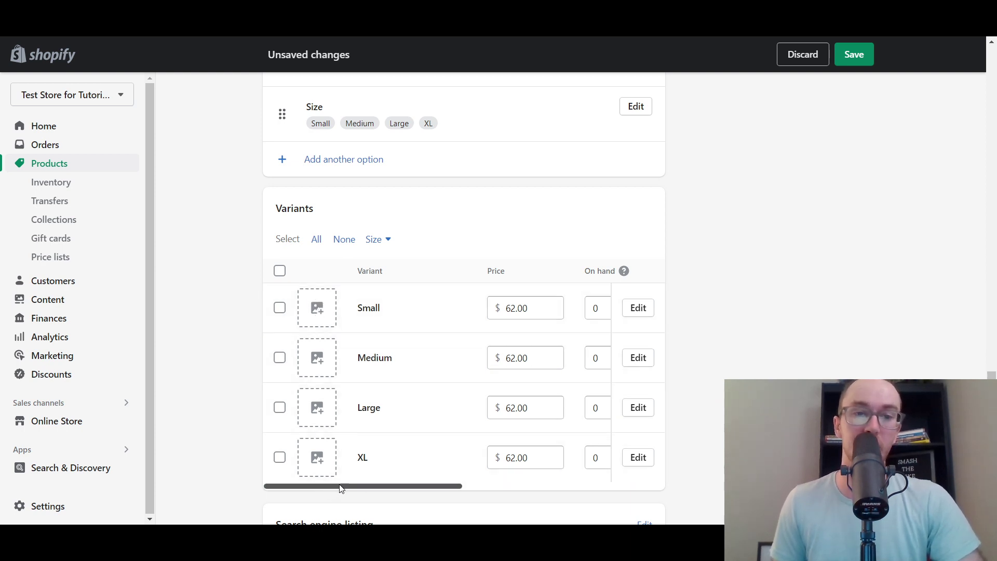
# - Examine the price, on-hand, available, SKU and barcode columns of the size variants, including the explanation of on-hand inventory
pyautogui.moveTo(376, 486); pyautogui.dragTo(414, 483)
pyautogui.click(414, 479)
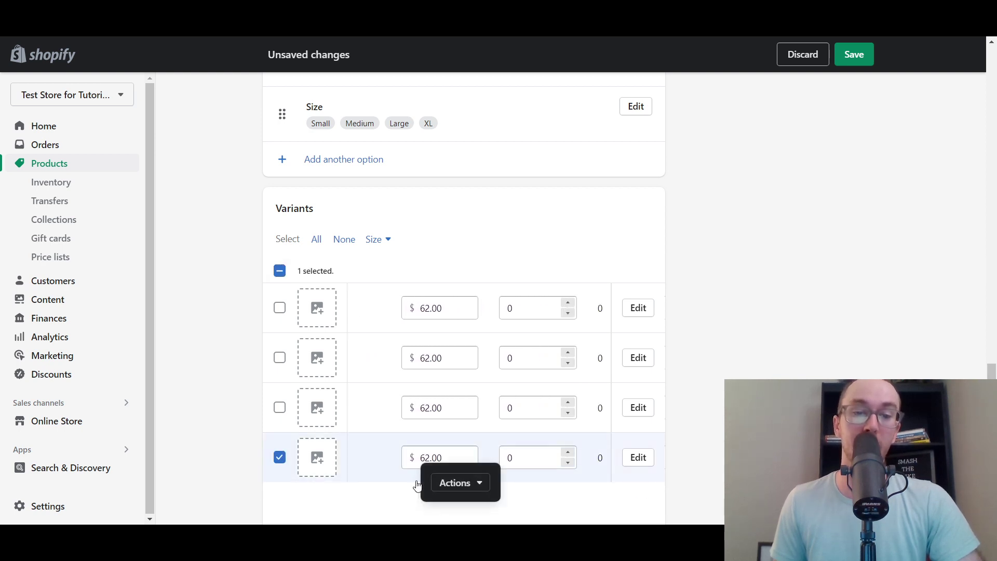
pyautogui.click(281, 457)
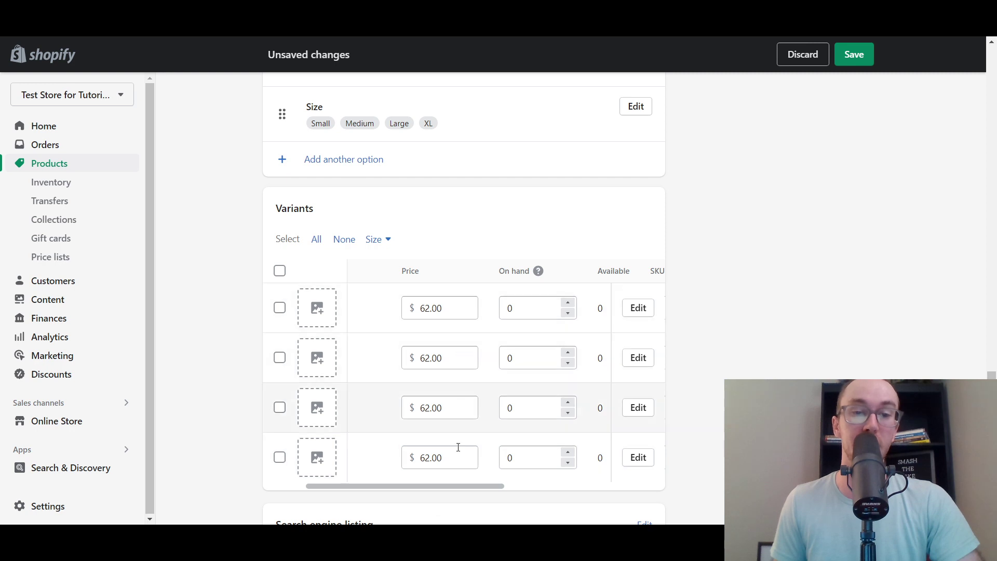
pyautogui.doubleClick(419, 496)
pyautogui.click(408, 488)
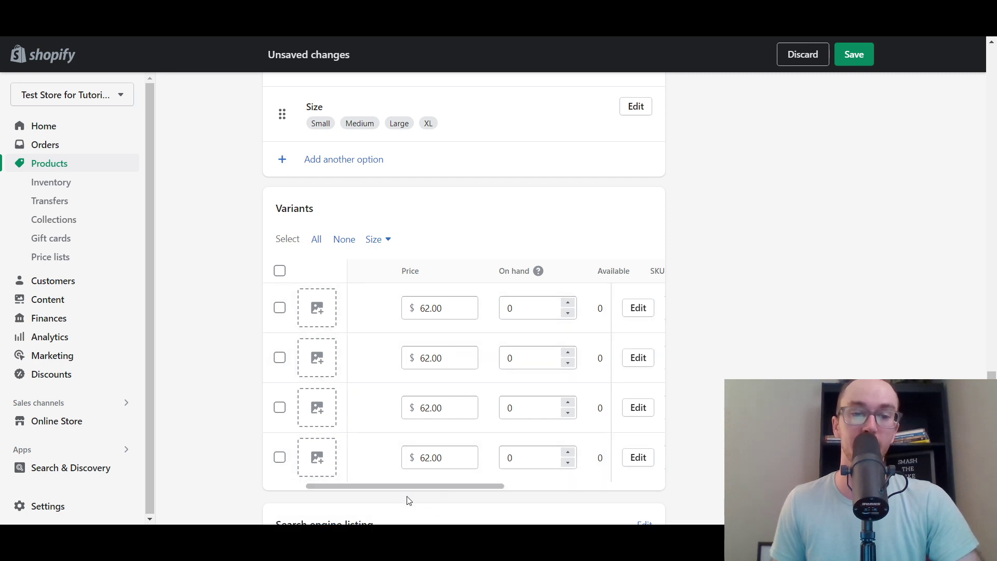
pyautogui.moveTo(405, 487); pyautogui.dragTo(460, 486)
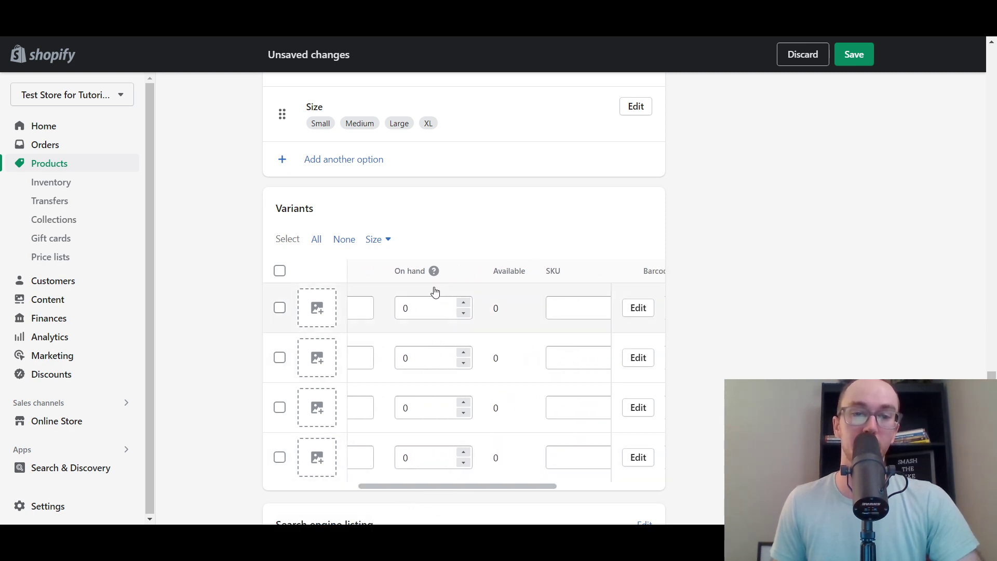
pyautogui.moveTo(434, 270)
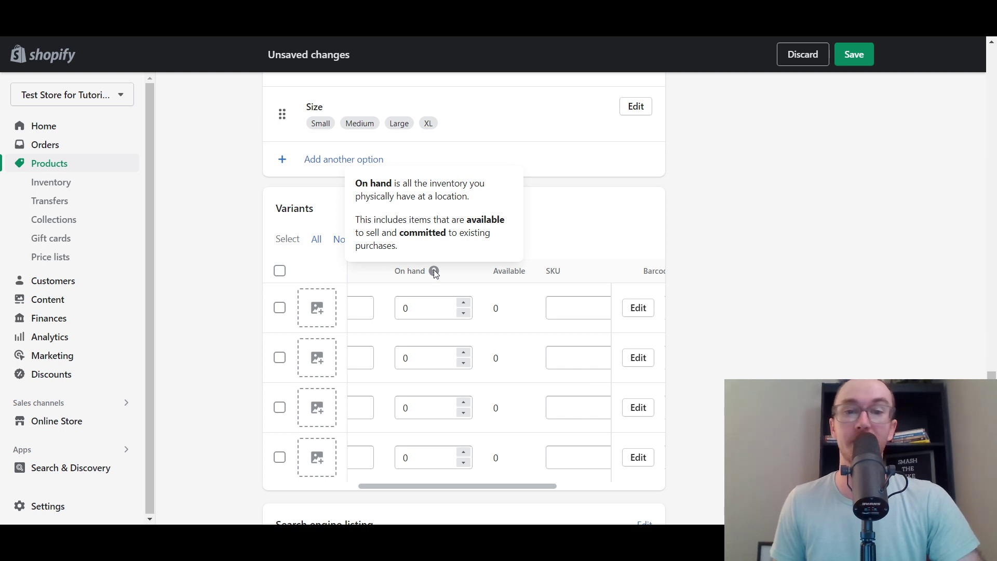
pyautogui.moveTo(503, 486); pyautogui.dragTo(596, 484)
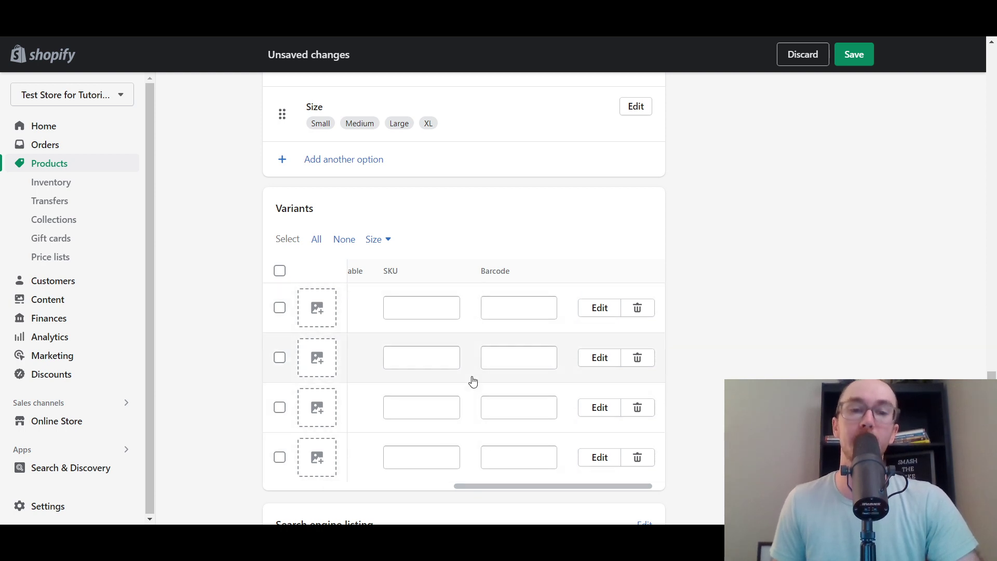
pyautogui.moveTo(473, 486); pyautogui.dragTo(283, 487)
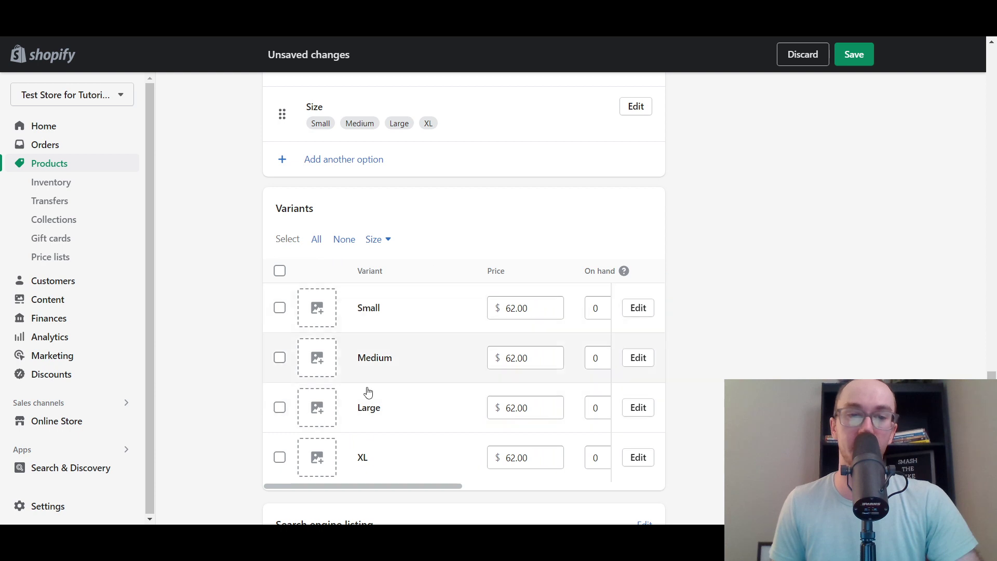
# - Try adding a second option below Size, view the suggested option names, and delete the empty option
pyautogui.scroll(1, 218, 285)
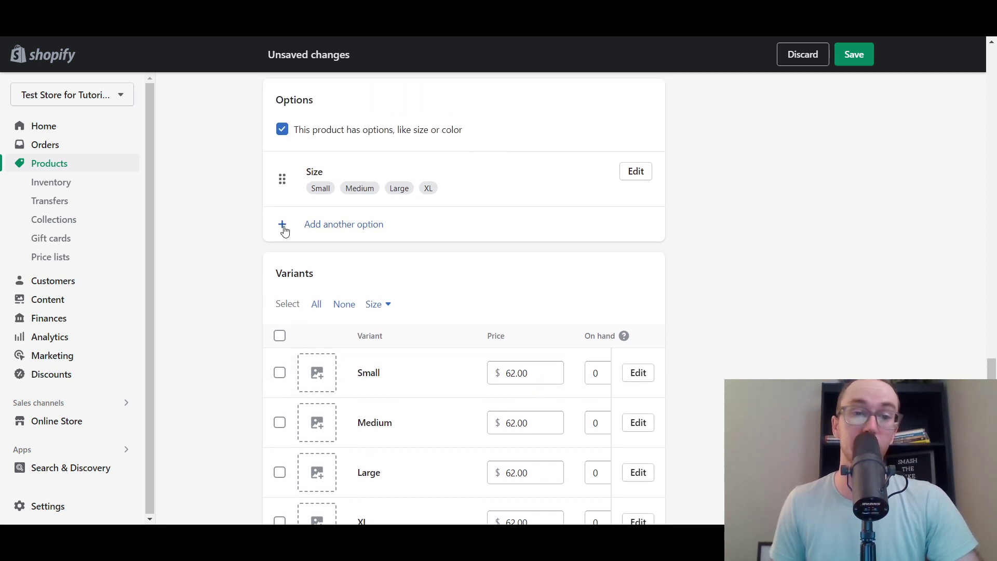
pyautogui.click(318, 229)
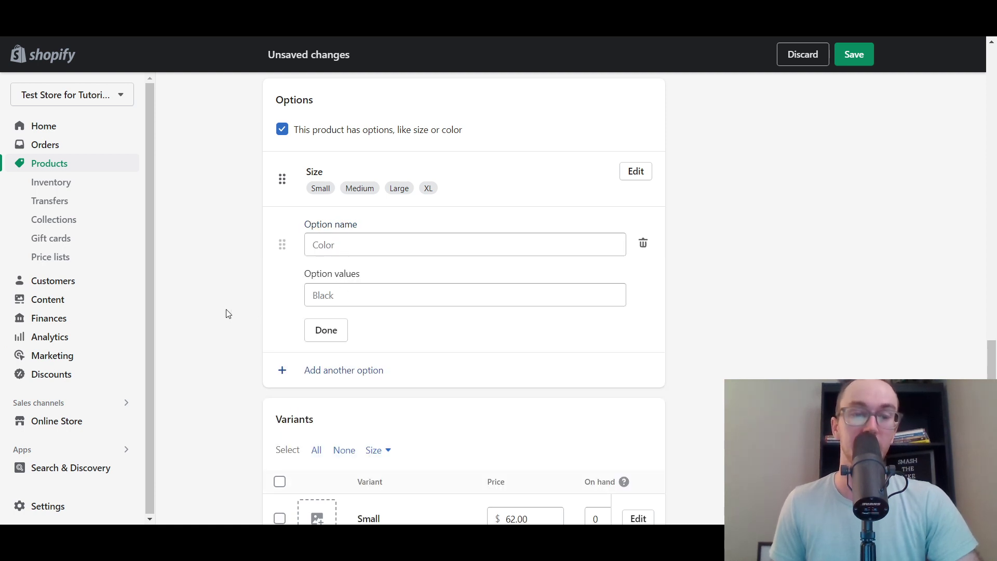
pyautogui.click(332, 244)
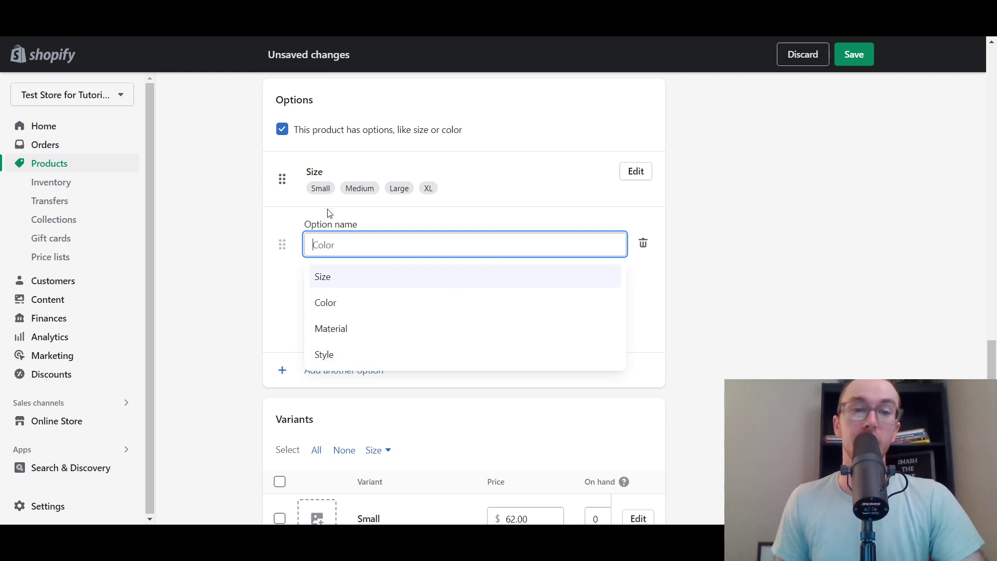
pyautogui.click(736, 265)
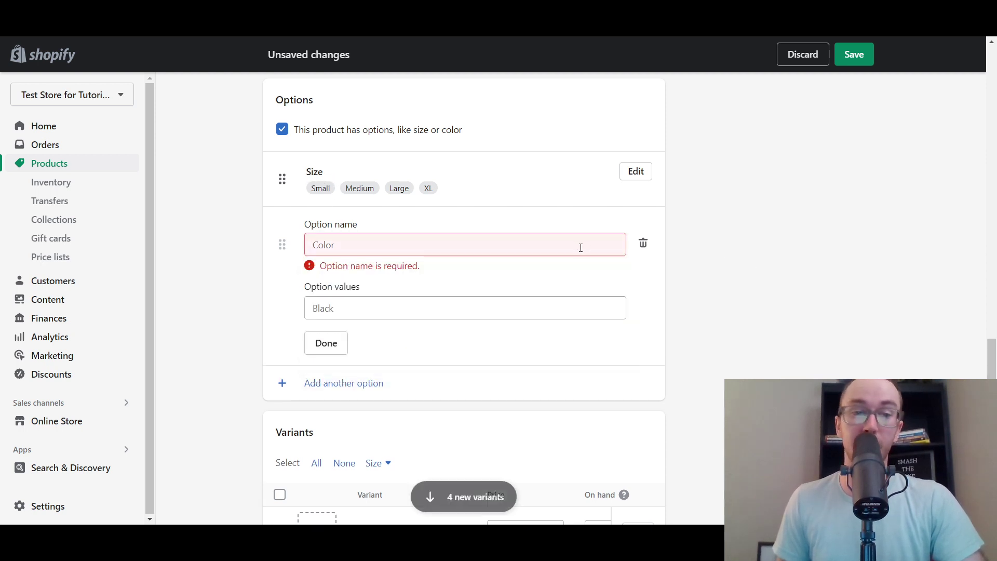
pyautogui.click(648, 249)
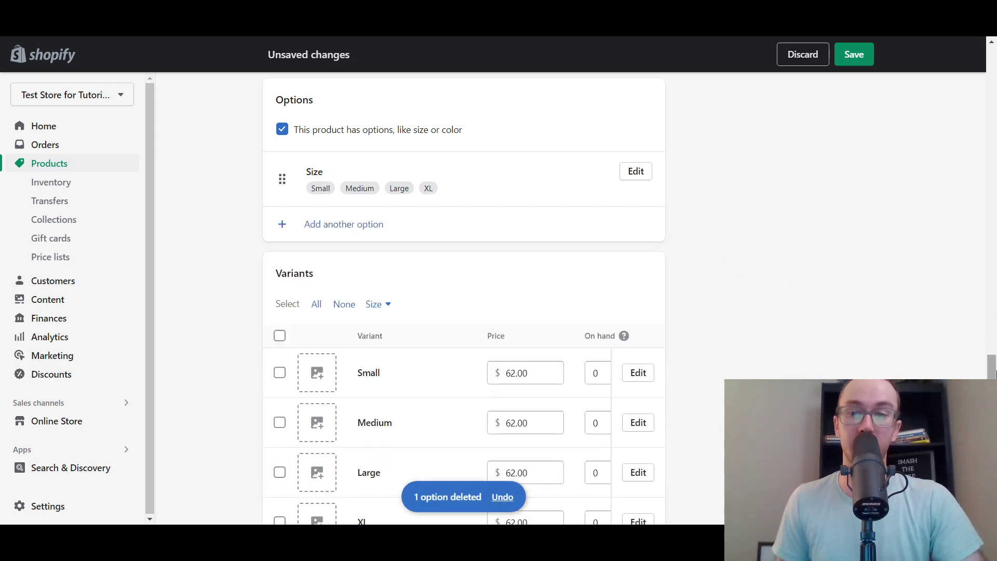
pyautogui.scroll(-5, 721, 281)
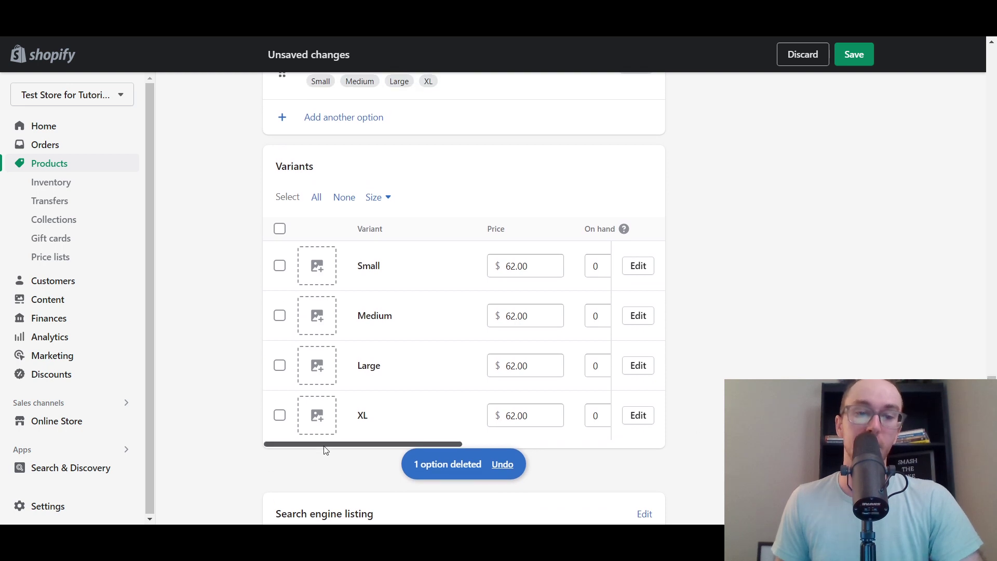
pyautogui.moveTo(325, 445)
pyautogui.mouseDown()
pyautogui.moveTo(403, 445)
pyautogui.moveTo(325, 445)
pyautogui.mouseUp()
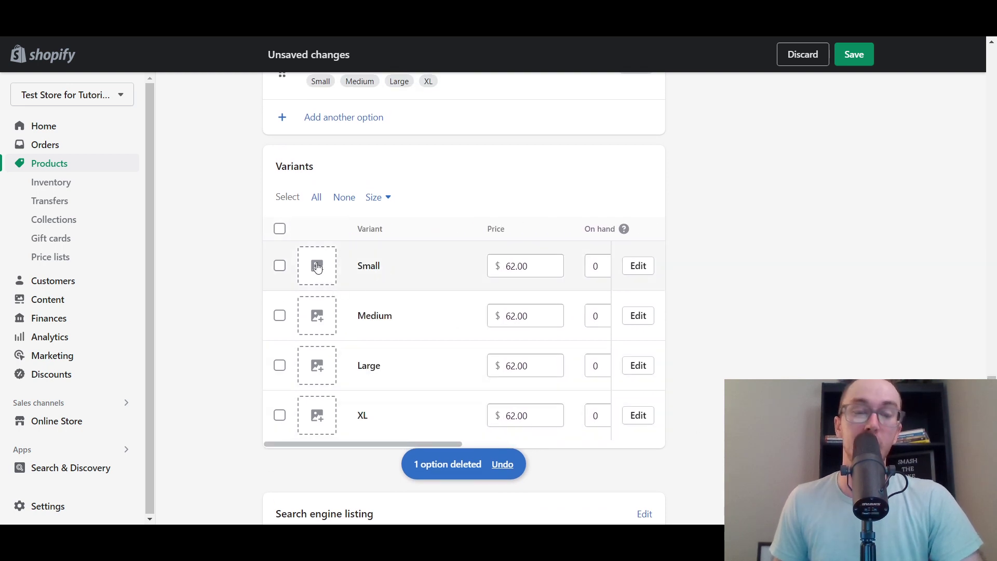
pyautogui.scroll(5, 487, 281)
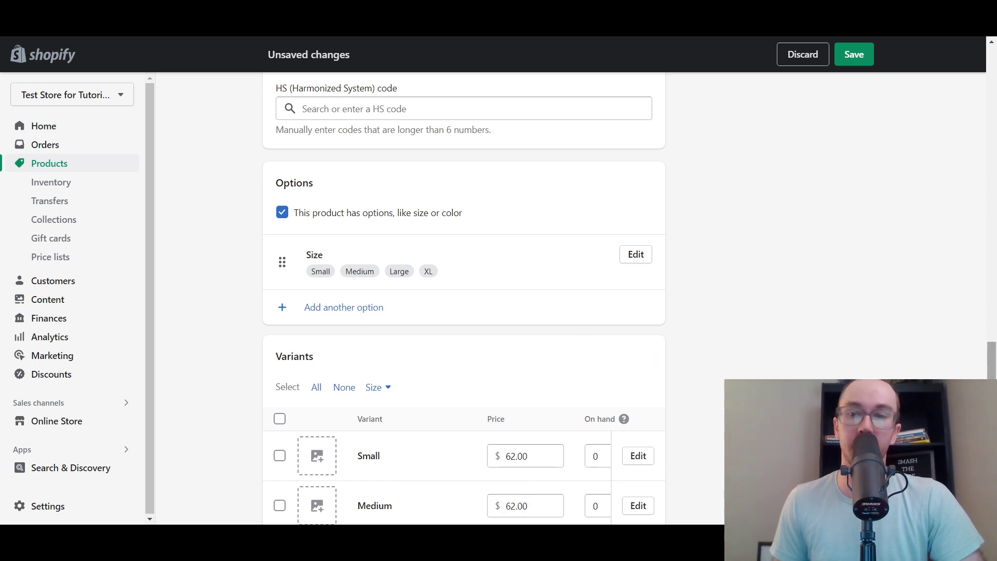
pyautogui.moveTo(991, 358); pyautogui.dragTo(991, 385)
pyautogui.scroll(-2, 464, 297)
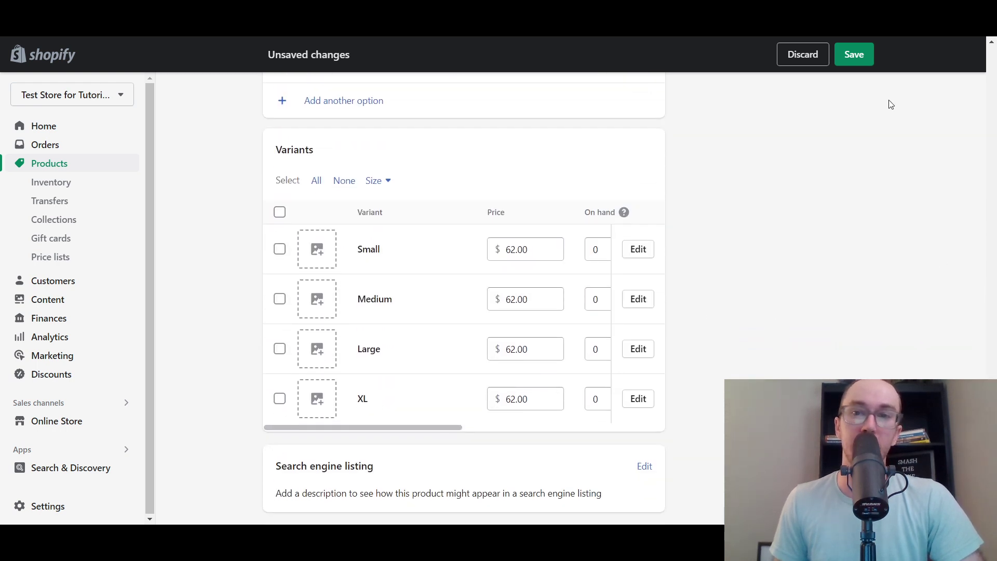
# - Save the Women's Pink Pants product and review its saved Size option and variants list
pyautogui.click(860, 64)
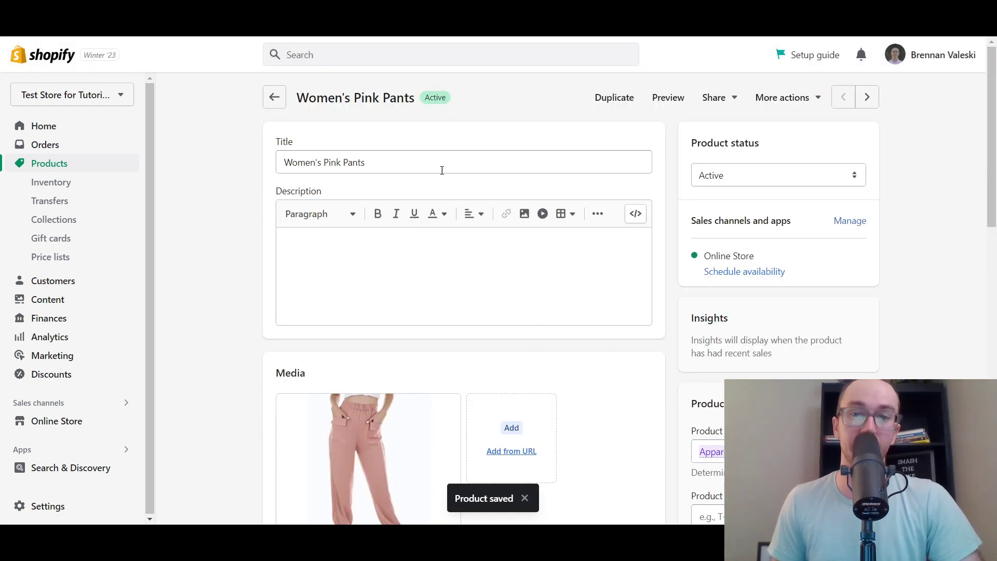
pyautogui.moveTo(991, 130); pyautogui.dragTo(992, 329)
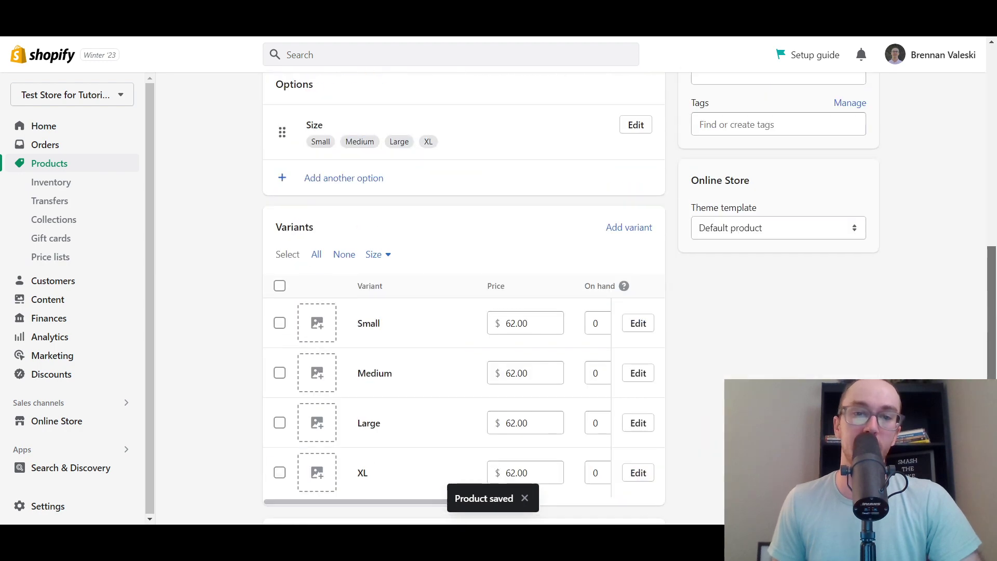
pyautogui.moveTo(991, 364); pyautogui.dragTo(992, 380)
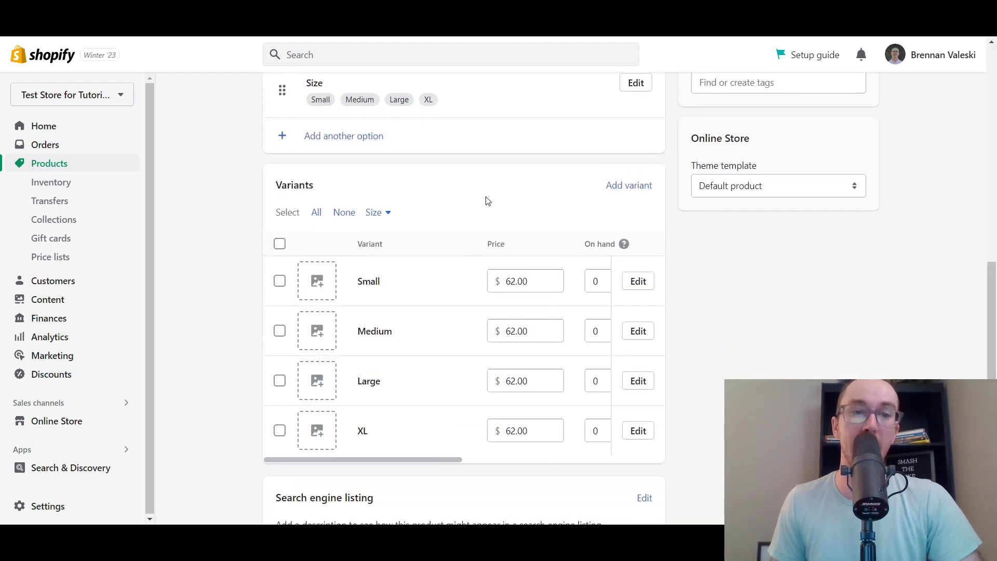
pyautogui.scroll(-3, 715, 398)
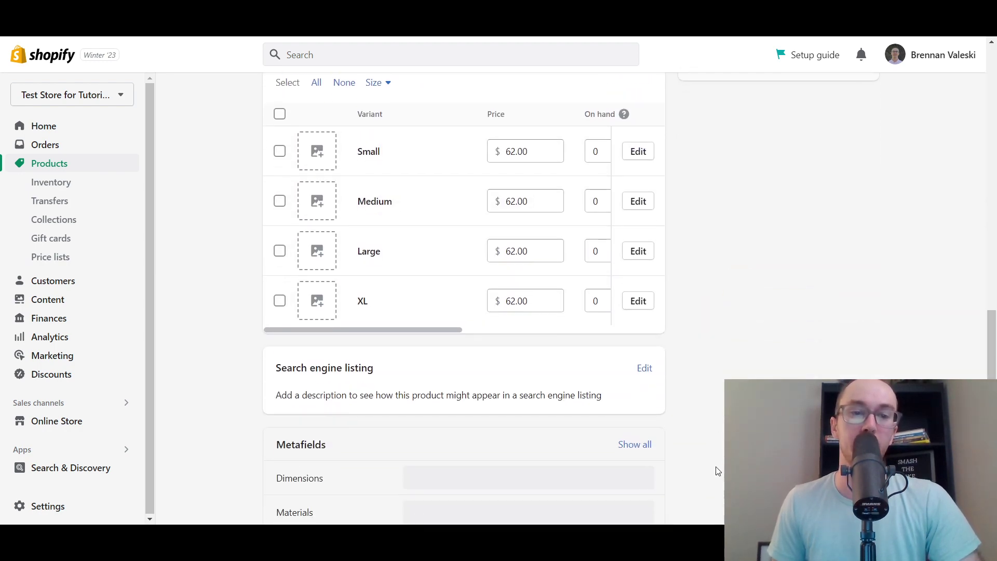
pyautogui.scroll(-1, 717, 471)
pyautogui.scroll(5, 717, 472)
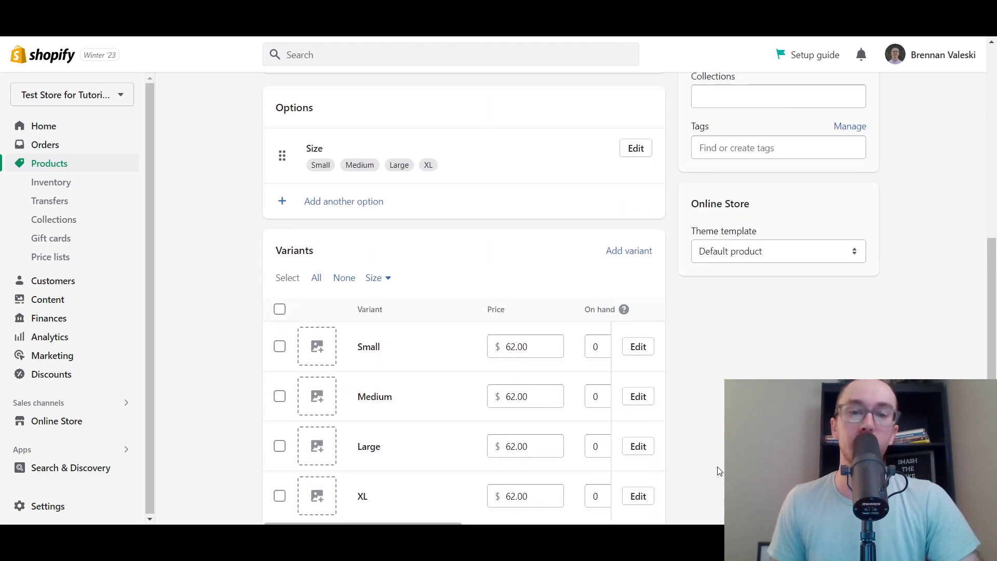
pyautogui.scroll(-1, 717, 471)
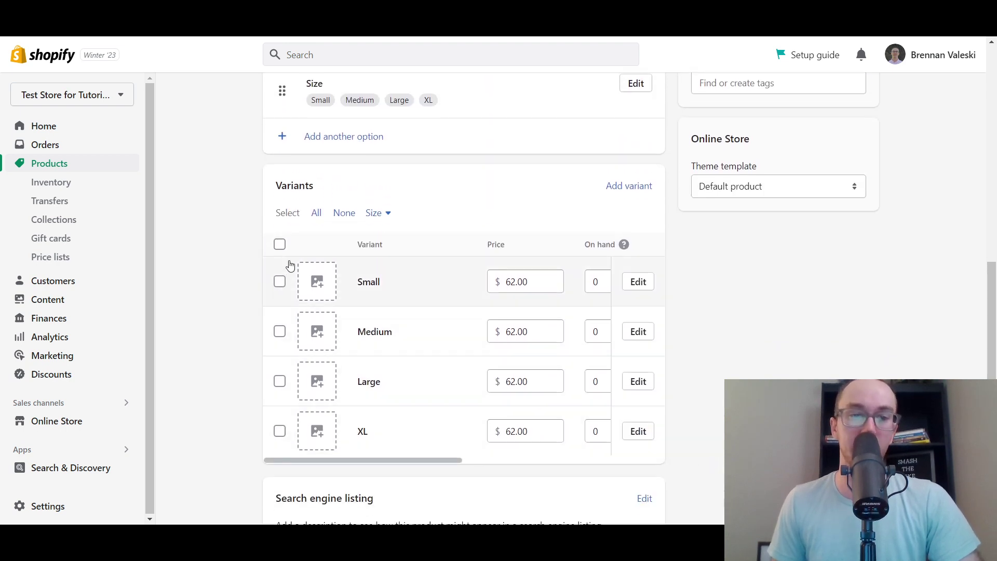
# - Open all four size variants in the bulk editor to view their price and SKU columns, and return to the product page
pyautogui.click(279, 247)
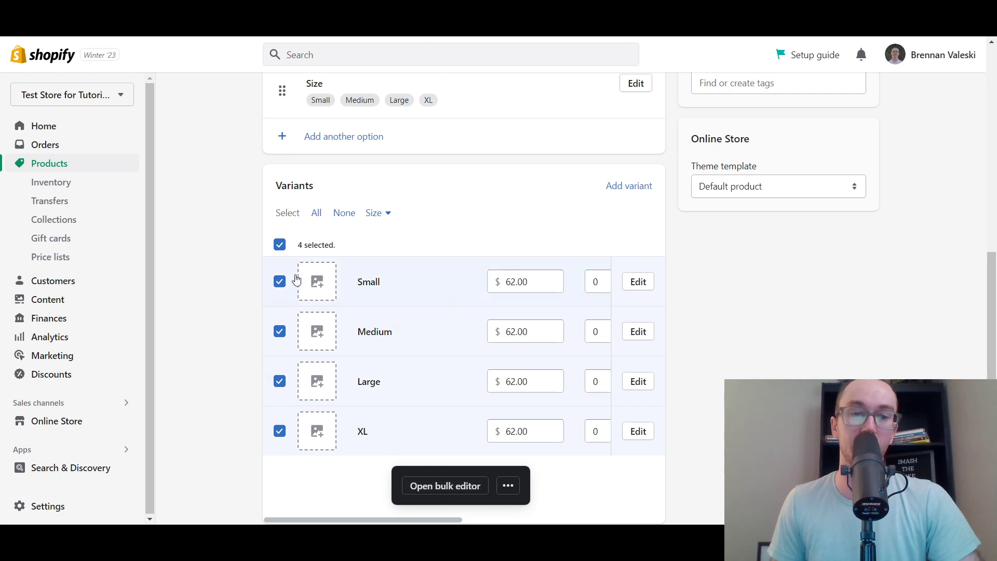
pyautogui.click(279, 244)
pyautogui.click(280, 245)
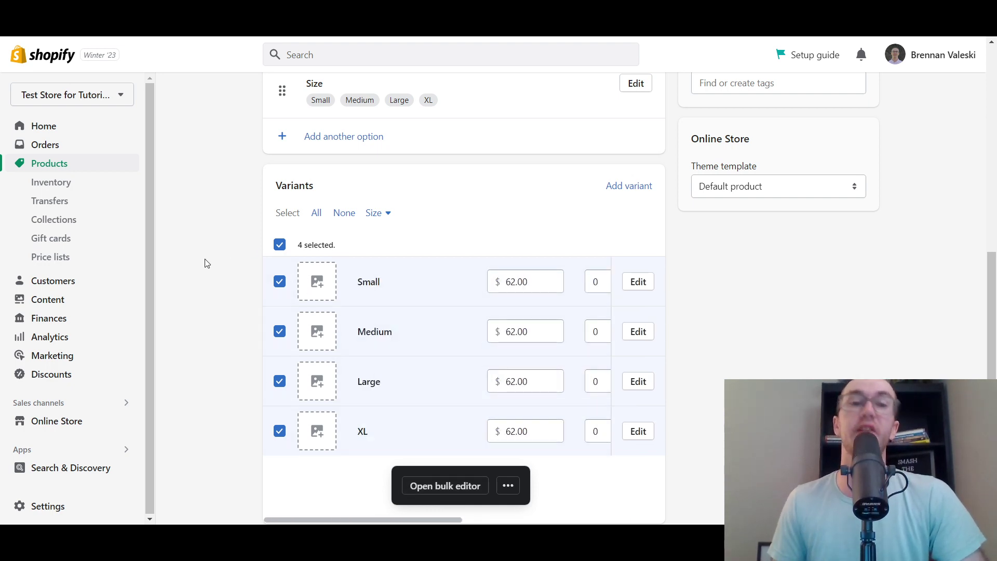
pyautogui.click(444, 490)
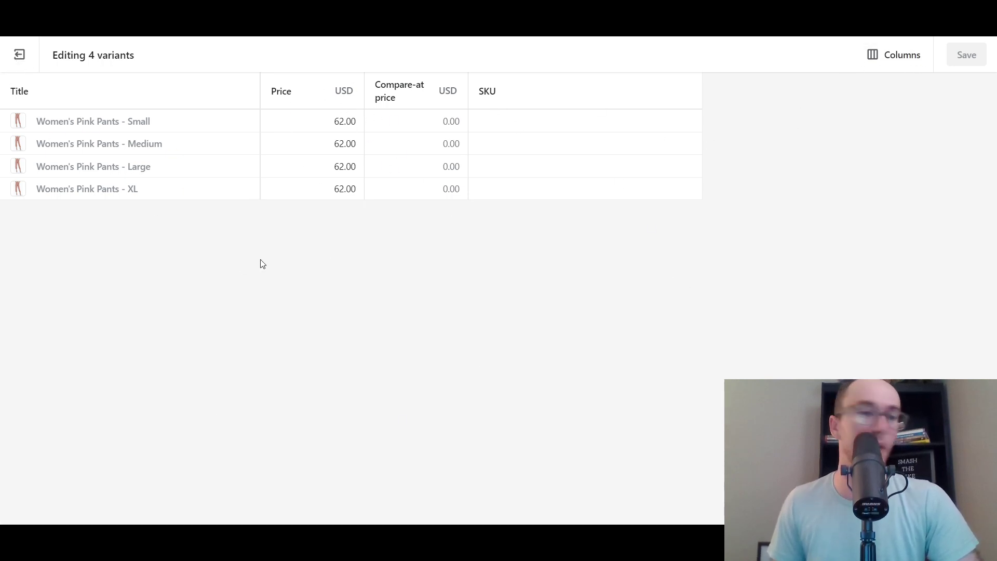
pyautogui.click(27, 63)
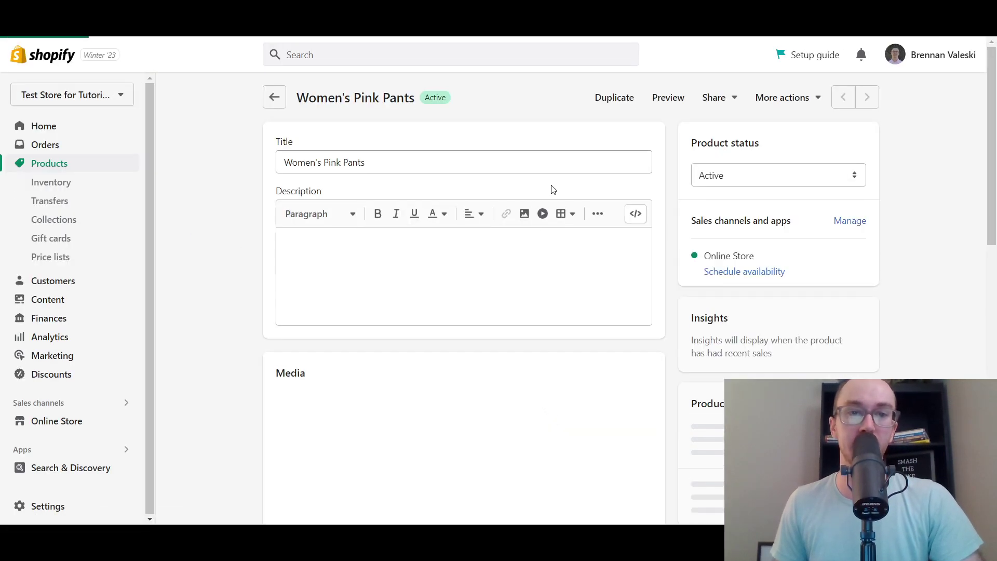
# - Preview the Women's Pink Pants page in the online store and switch between the Small, Medium, Large and XL sizes
pyautogui.click(664, 103)
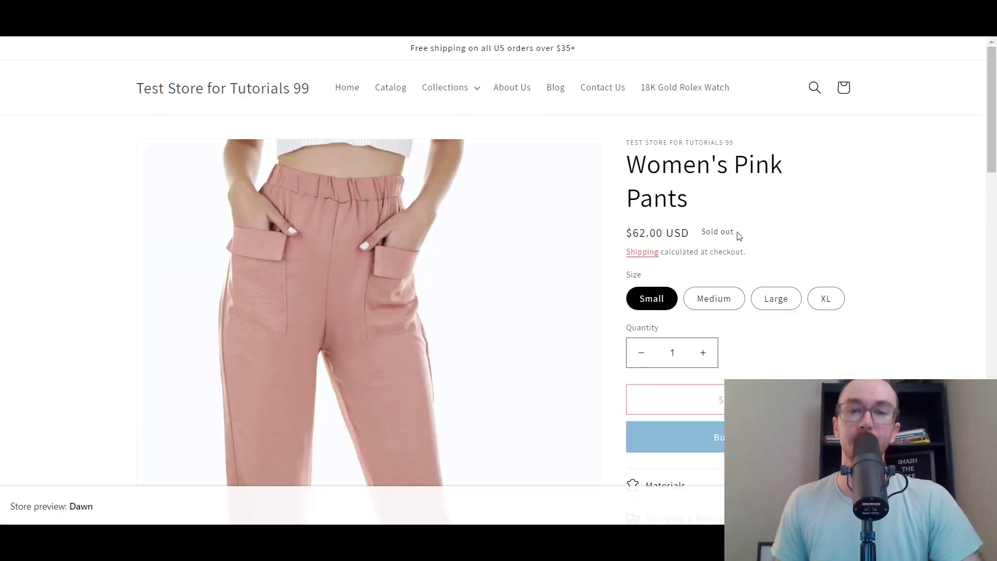
pyautogui.moveTo(992, 149)
pyautogui.mouseDown()
pyautogui.moveTo(992, 260)
pyautogui.moveTo(992, 148)
pyautogui.mouseUp()
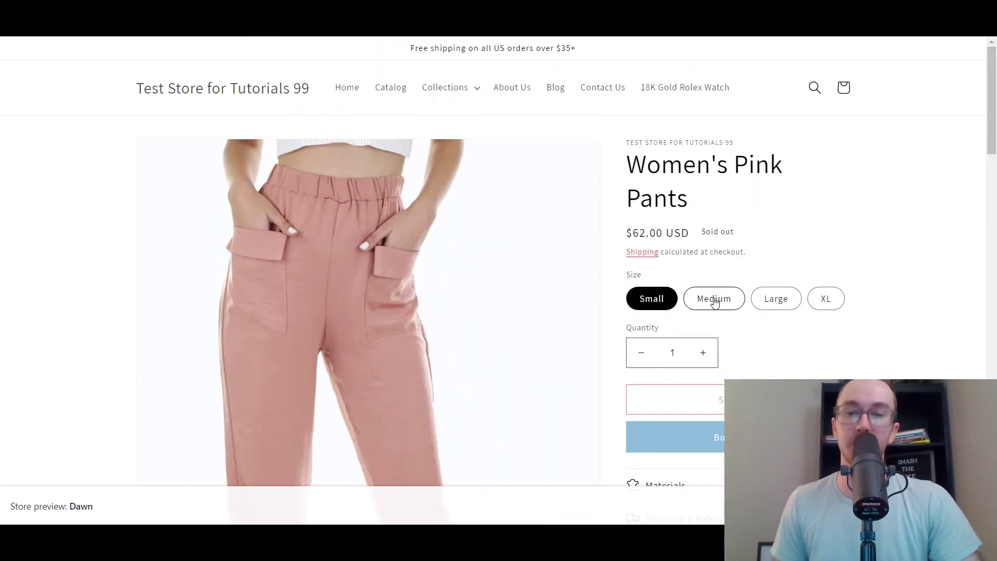
pyautogui.click(776, 298)
pyautogui.click(830, 304)
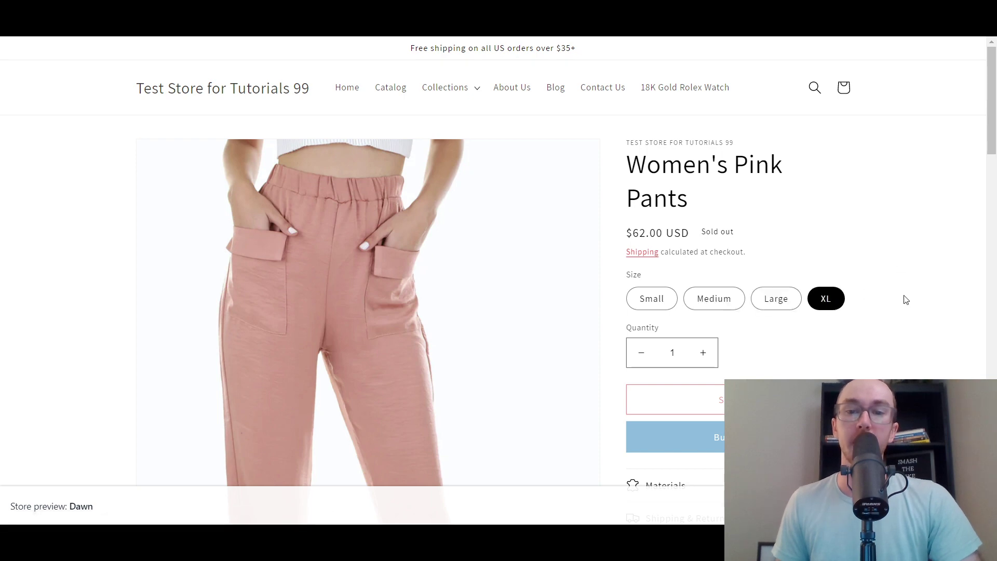
pyautogui.click(759, 301)
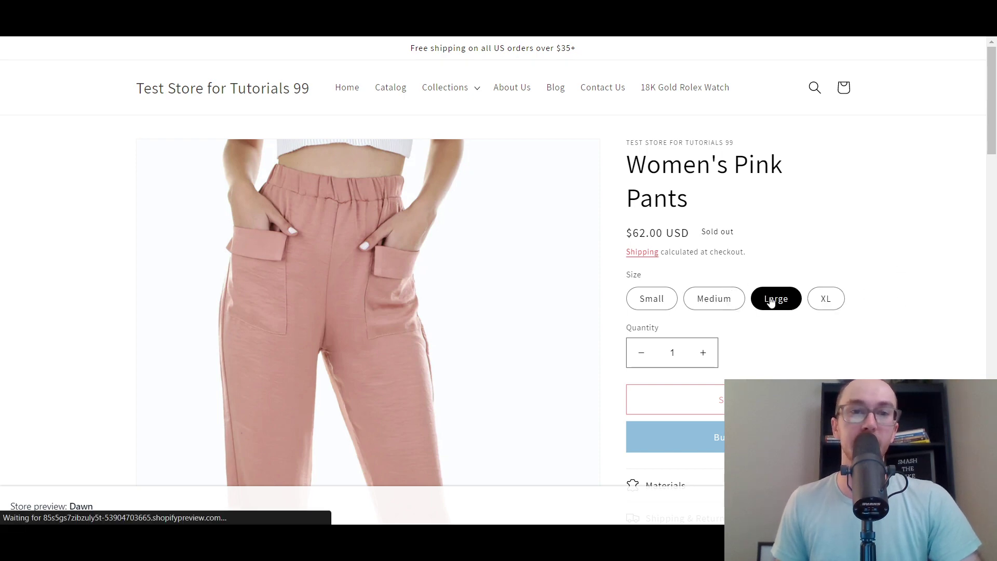
pyautogui.click(725, 300)
pyautogui.click(650, 300)
pyautogui.click(725, 306)
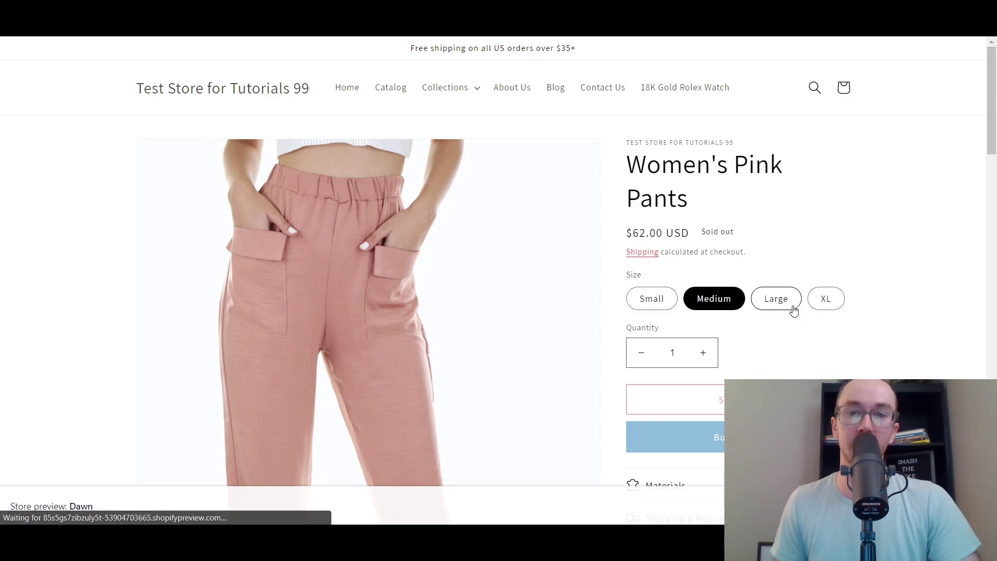
pyautogui.click(790, 307)
pyautogui.click(825, 301)
pyautogui.moveTo(993, 150); pyautogui.dragTo(904, 185)
pyautogui.click(779, 303)
pyautogui.click(715, 299)
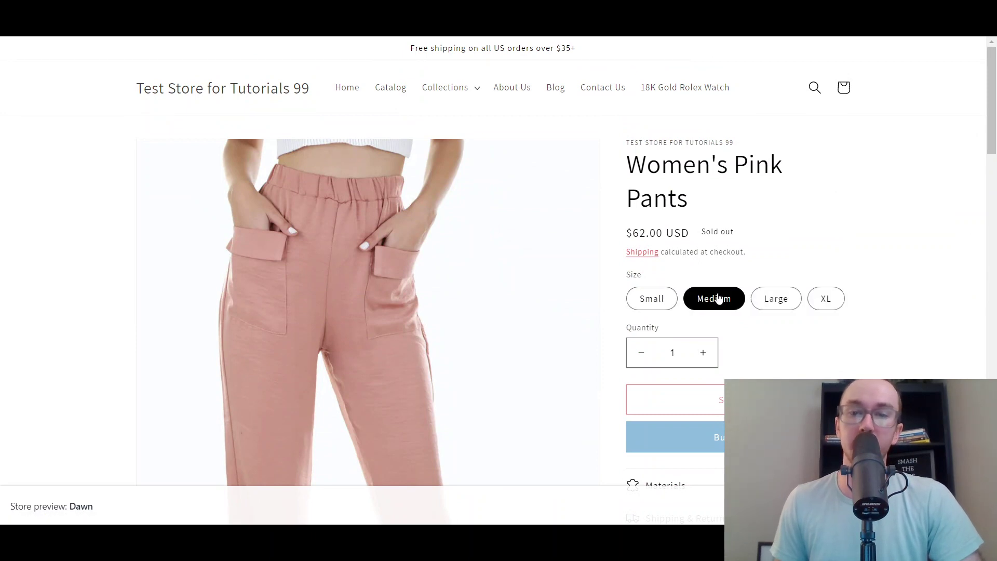
pyautogui.click(658, 307)
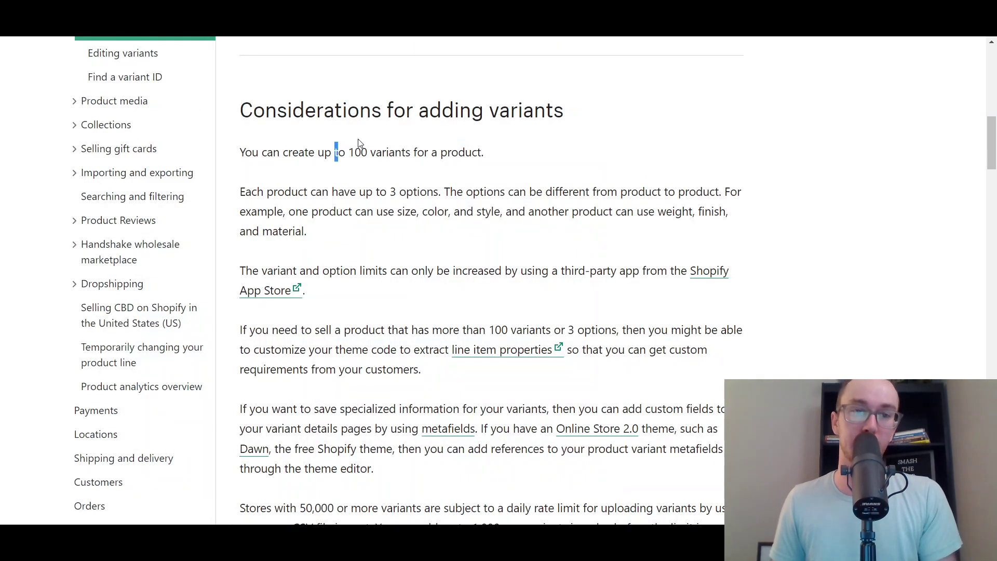
# - Read the limit on variants per product in the help article's considerations for adding variants
pyautogui.moveTo(359, 143); pyautogui.dragTo(394, 150)
pyautogui.click(393, 149)
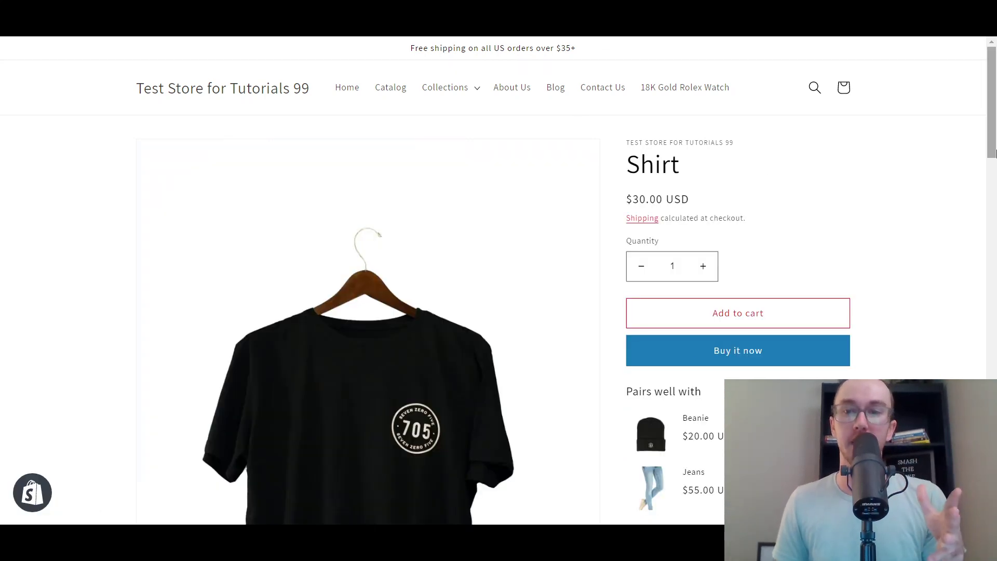
# - Examine the Shirt product page in the online store, including its "Pairs well with" complementary products
pyautogui.moveTo(994, 154); pyautogui.dragTo(979, 219)
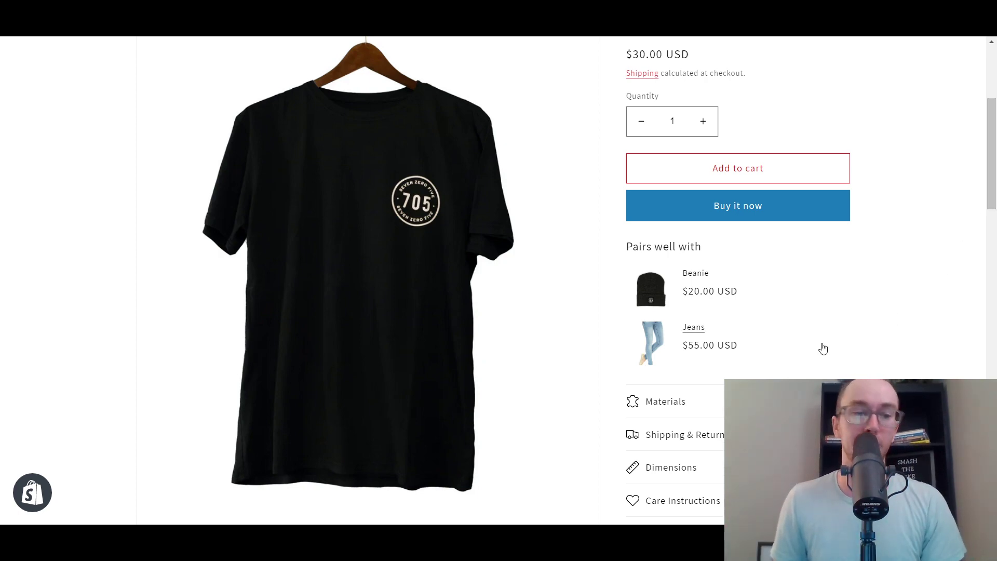
pyautogui.moveTo(621, 253); pyautogui.dragTo(670, 245)
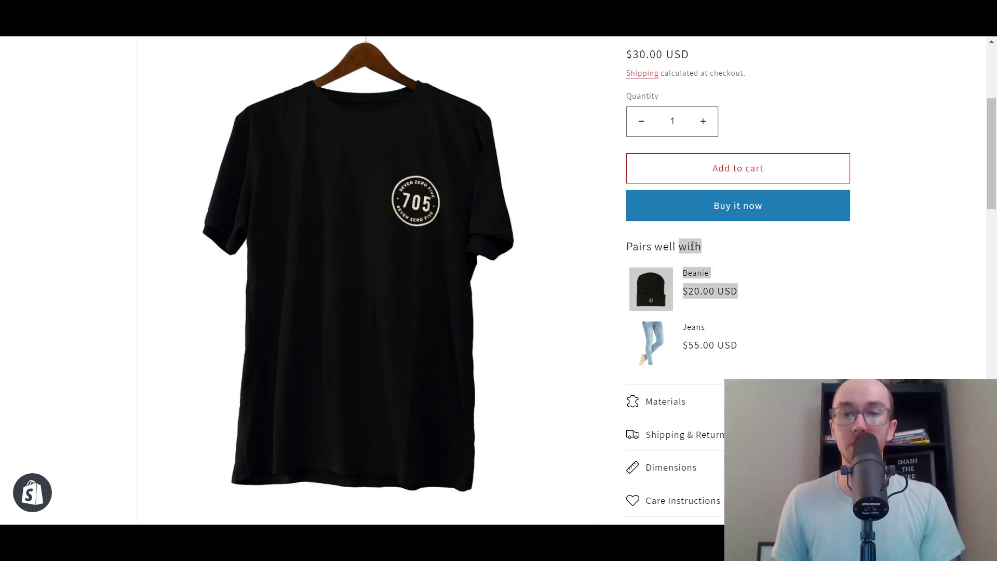
pyautogui.click(692, 246)
pyautogui.scroll(1, 688, 350)
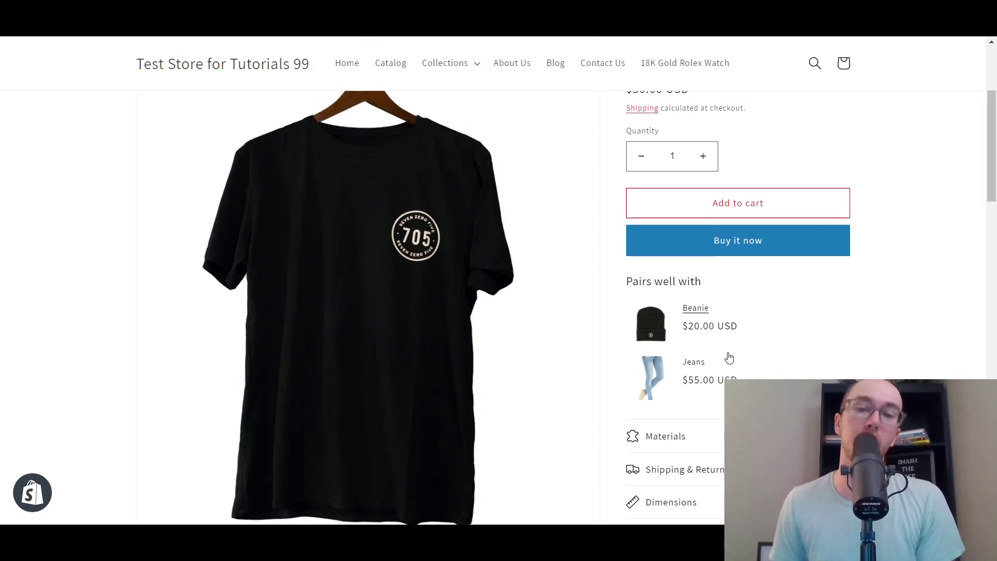
pyautogui.scroll(3, 698, 353)
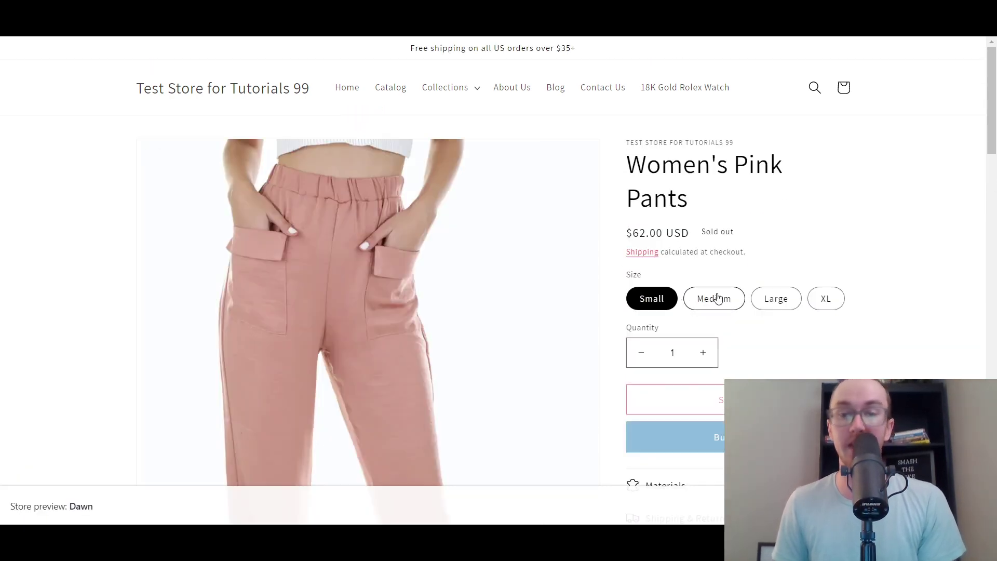
# - Try the Medium, Large and XL sizes in the Women's Pink Pants preview and compare the page with the Shirt product page
pyautogui.click(713, 297)
pyautogui.click(780, 297)
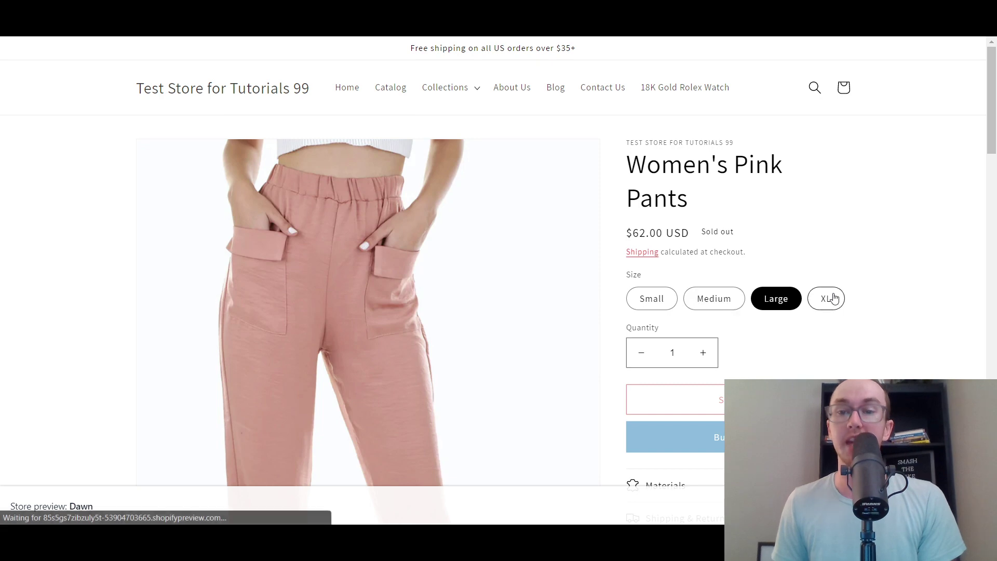
pyautogui.click(830, 299)
pyautogui.scroll(-2, 679, 410)
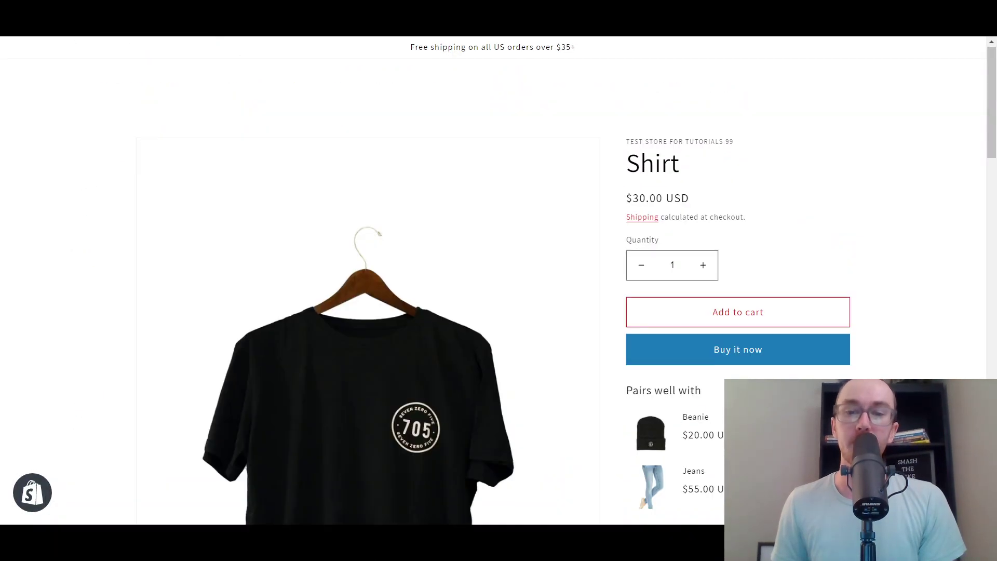
pyautogui.scroll(-1, 493, 281)
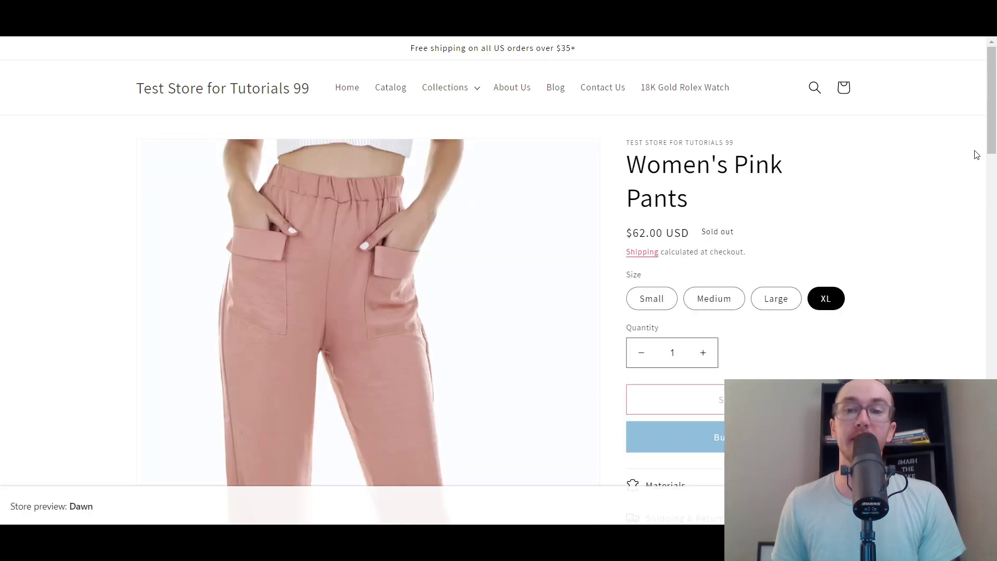
pyautogui.scroll(-1, 976, 154)
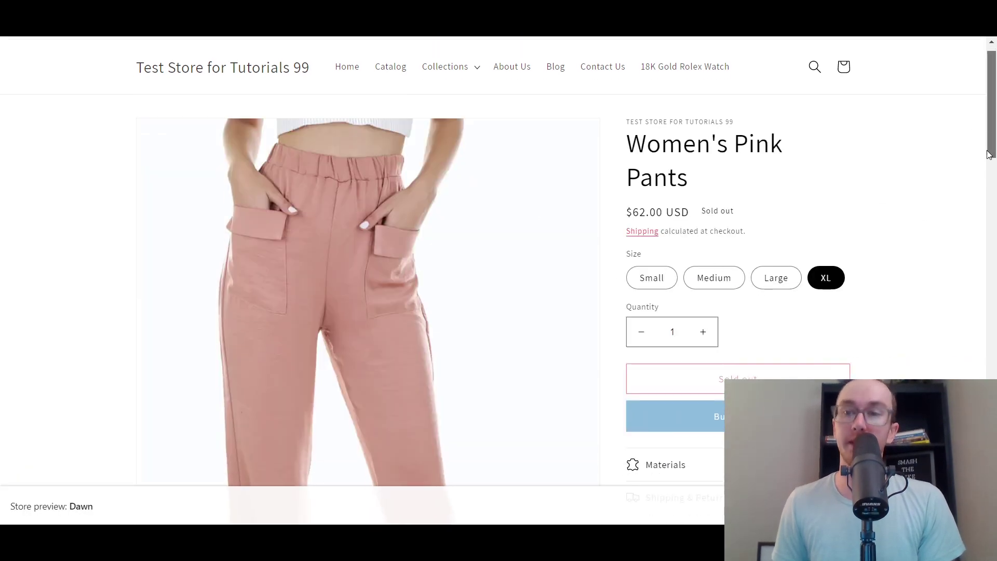
pyautogui.scroll(1, 935, 166)
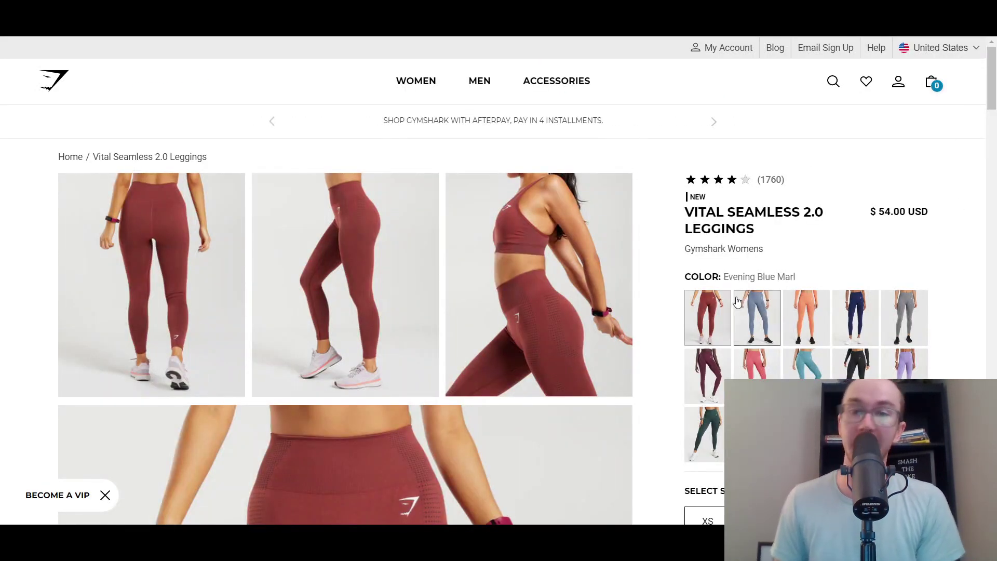
# - Examine the color and size choices of Gymshark's Vital Seamless 2.0 Leggings page as a variant example, comparing it with the Shirt page
pyautogui.scroll(-3, 673, 414)
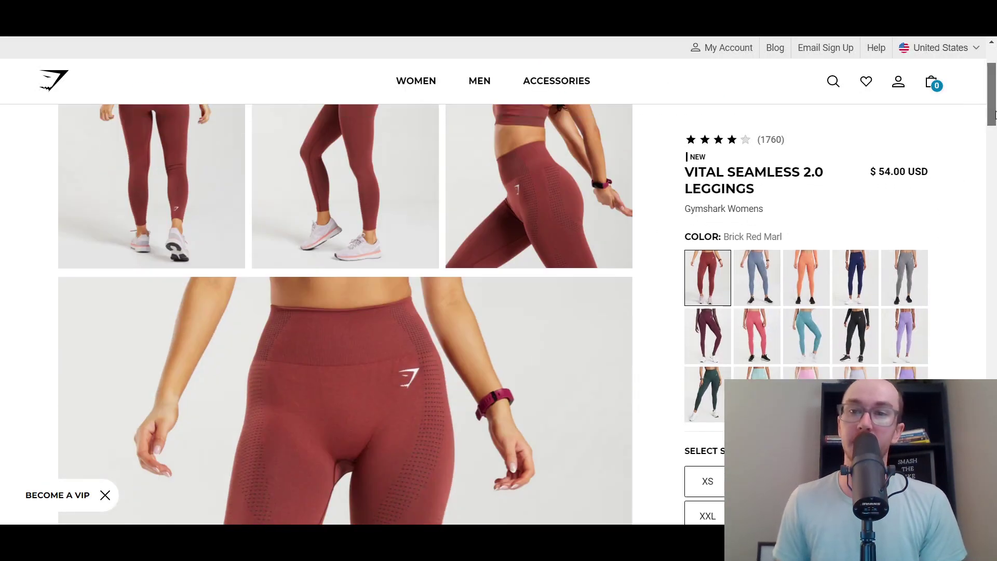
pyautogui.click(707, 387)
pyautogui.scroll(-3, 719, 234)
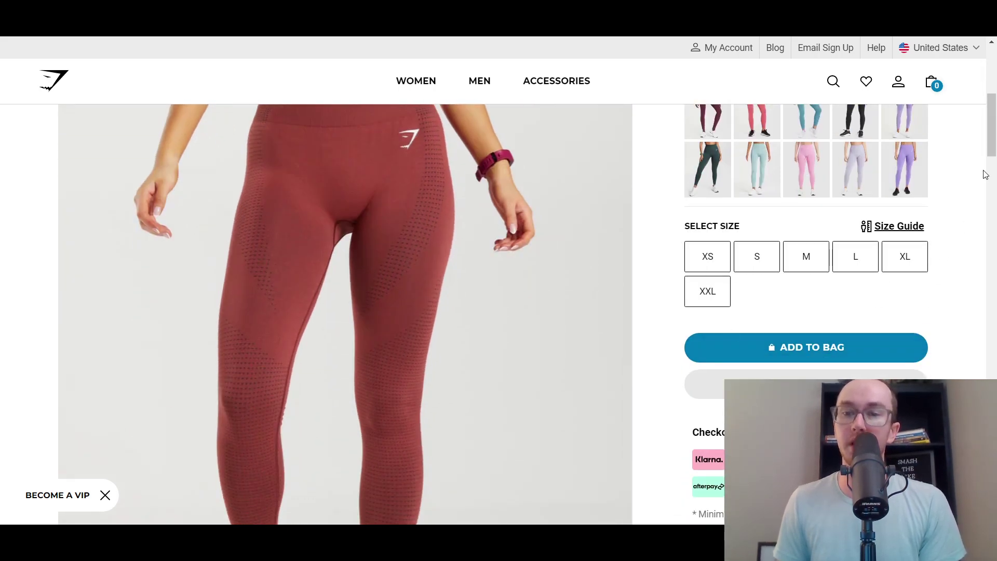
pyautogui.scroll(-2, 996, 124)
pyautogui.scroll(1, 996, 124)
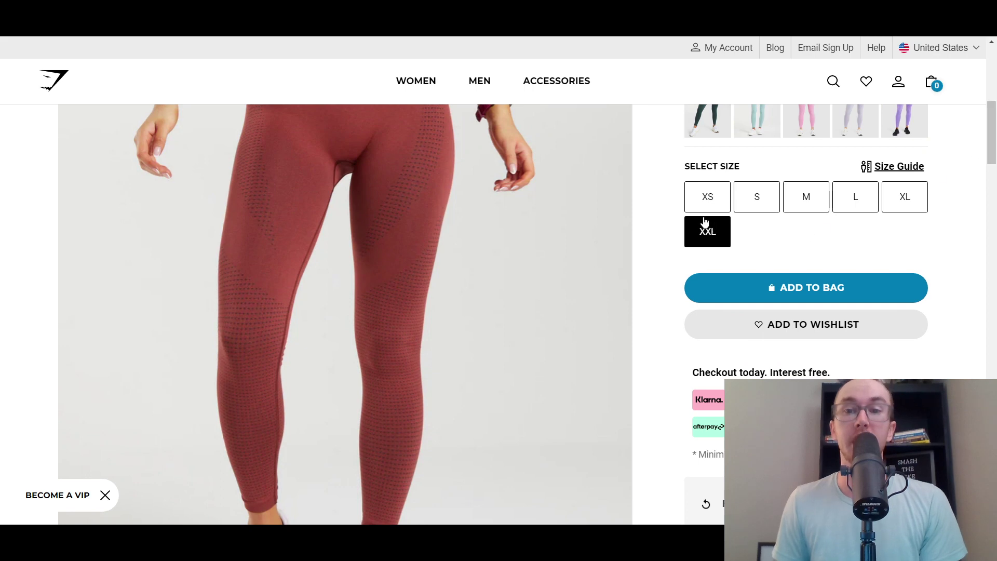
pyautogui.scroll(4, 992, 153)
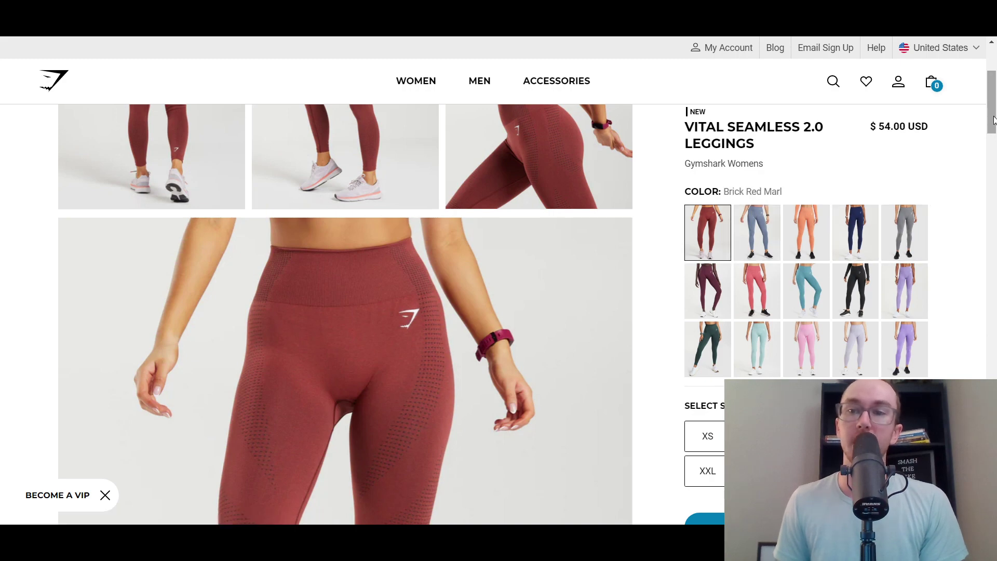
pyautogui.scroll(1, 994, 117)
pyautogui.moveTo(994, 117)
pyautogui.mouseDown()
pyautogui.moveTo(994, 139)
pyautogui.moveTo(994, 123)
pyautogui.mouseUp()
pyautogui.scroll(-3, 995, 124)
pyautogui.scroll(4, 995, 127)
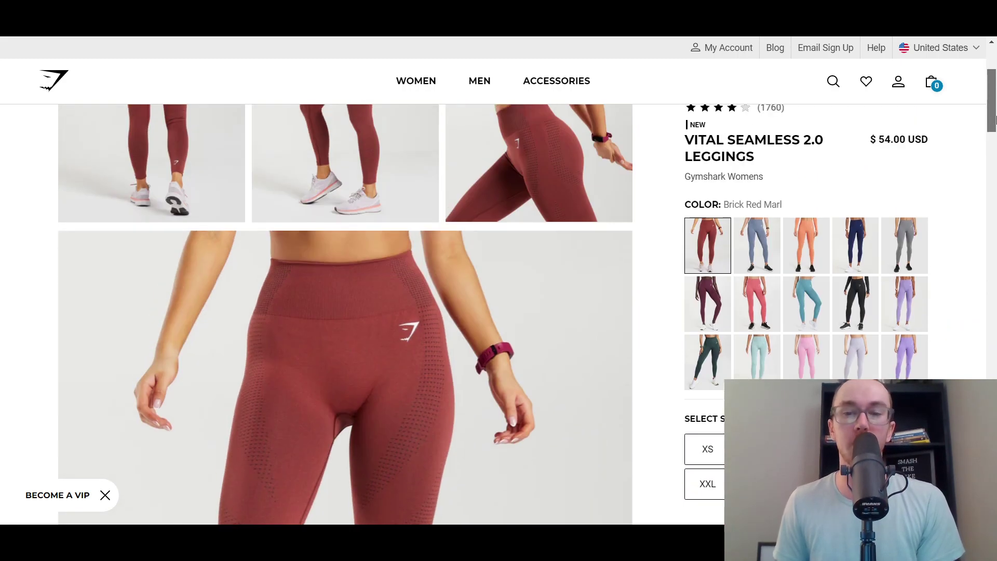
pyautogui.scroll(-3, 995, 130)
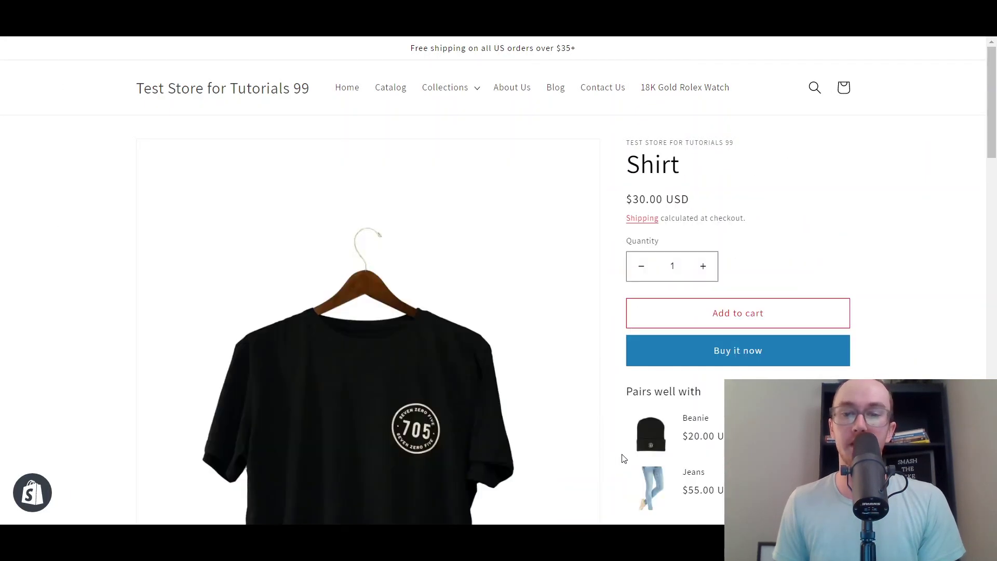
pyautogui.scroll(-1, 624, 457)
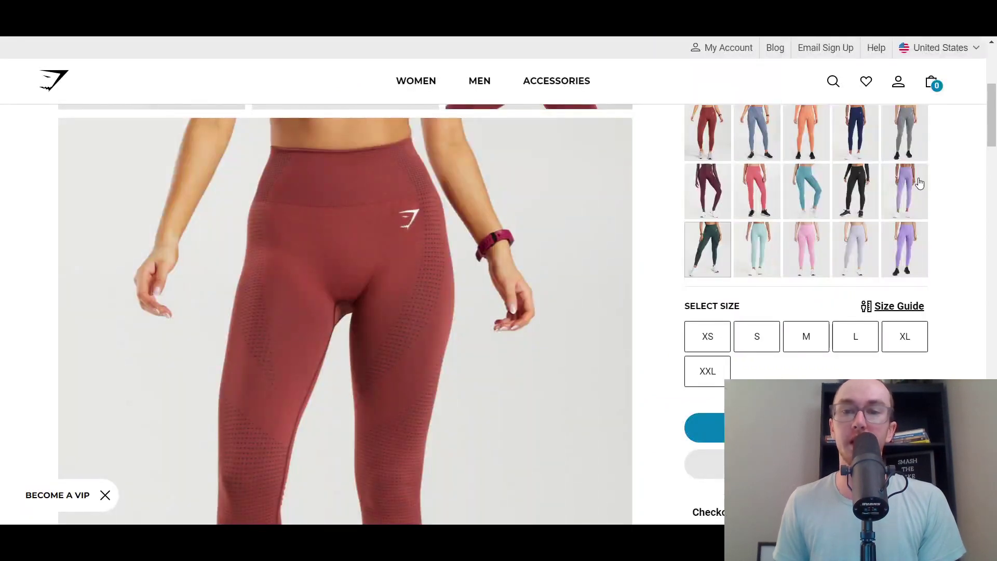
pyautogui.moveTo(993, 119)
pyautogui.mouseDown()
pyautogui.moveTo(994, 83)
pyautogui.moveTo(996, 125)
pyautogui.moveTo(996, 113)
pyautogui.mouseUp()
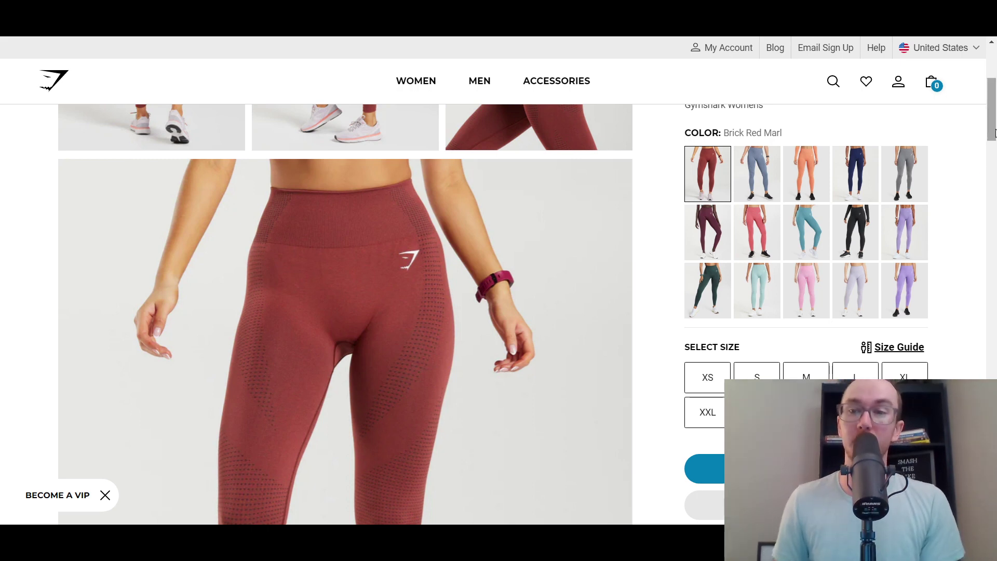
# - Examine the size choices of Gymshark's Vital Seamless 2.0 Leggings and switch the product color to Evening Blue Marl
pyautogui.scroll(-3, 917, 230)
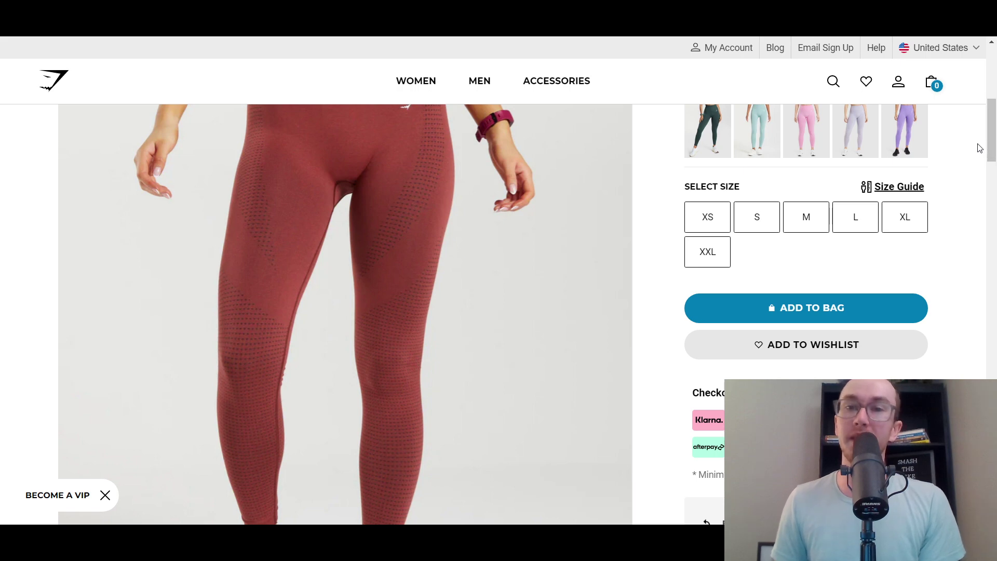
pyautogui.moveTo(992, 145); pyautogui.dragTo(995, 120)
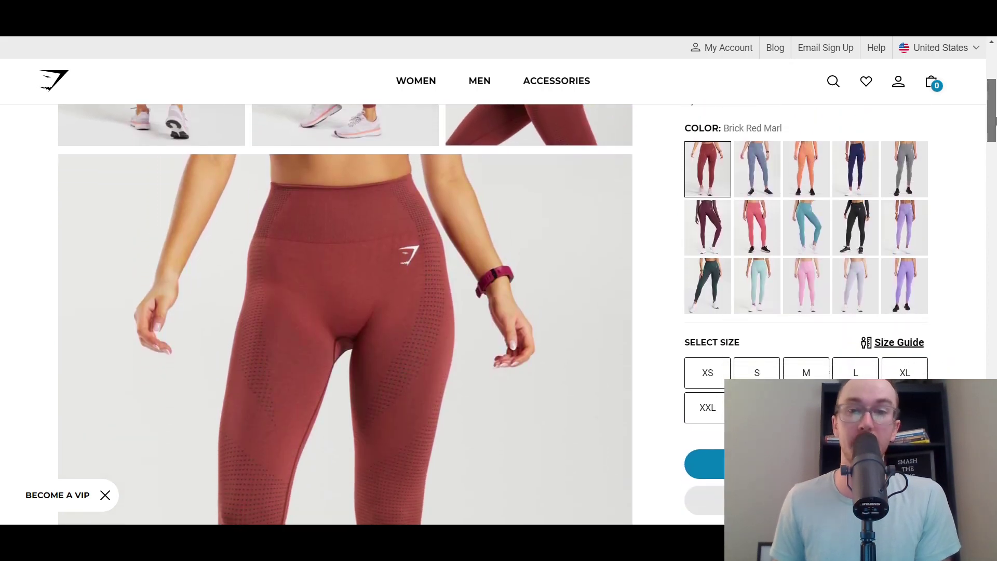
pyautogui.click(764, 180)
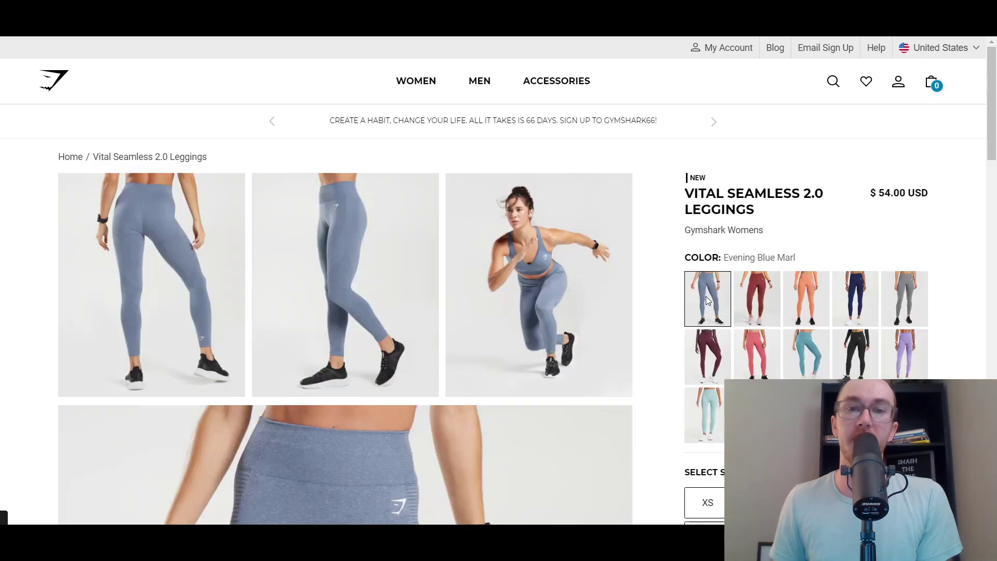
pyautogui.scroll(-4, 657, 274)
pyautogui.scroll(-3, 666, 284)
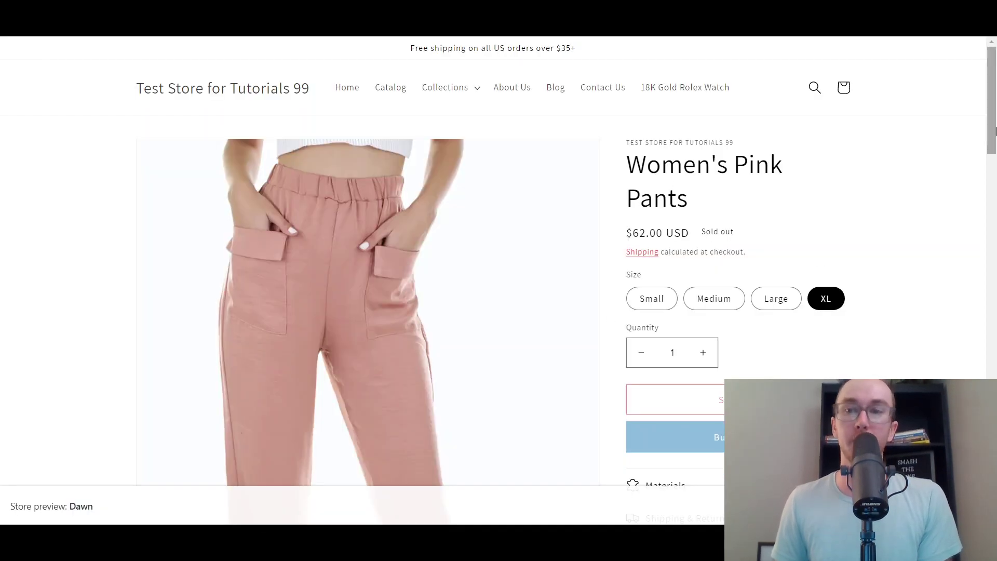
# - Return to the Women's Pink Pants preview and try the Large, Medium and Small sizes
pyautogui.moveTo(993, 133)
pyautogui.mouseDown()
pyautogui.moveTo(993, 249)
pyautogui.moveTo(988, 132)
pyautogui.mouseUp()
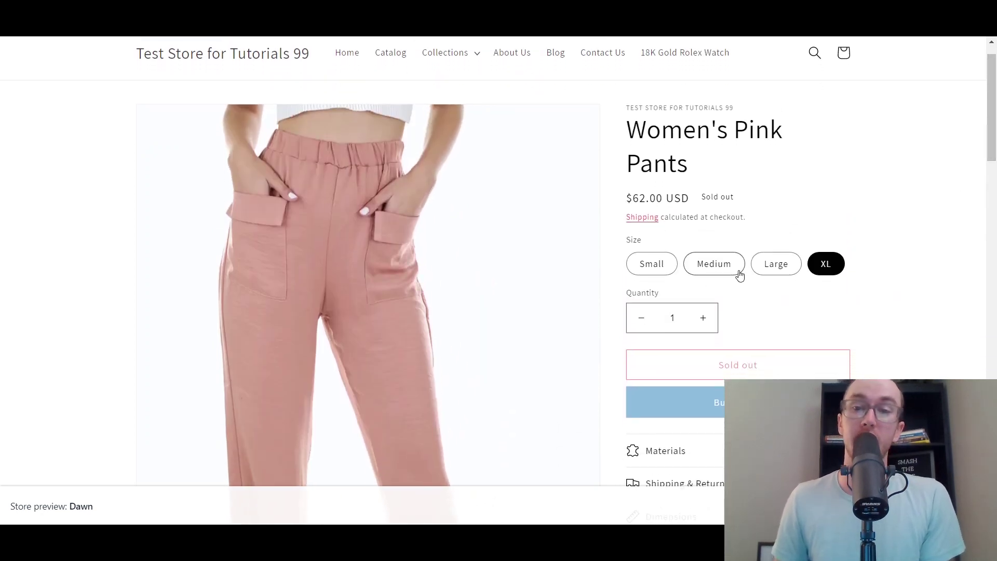
pyautogui.click(760, 266)
pyautogui.click(715, 268)
pyautogui.click(668, 275)
pyautogui.scroll(-1, 761, 167)
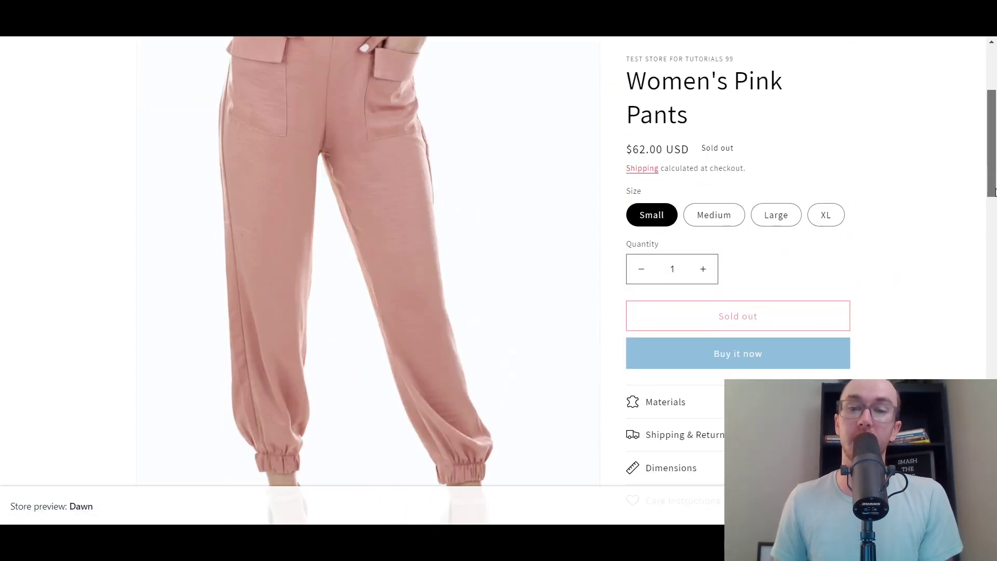
pyautogui.scroll(2, 761, 166)
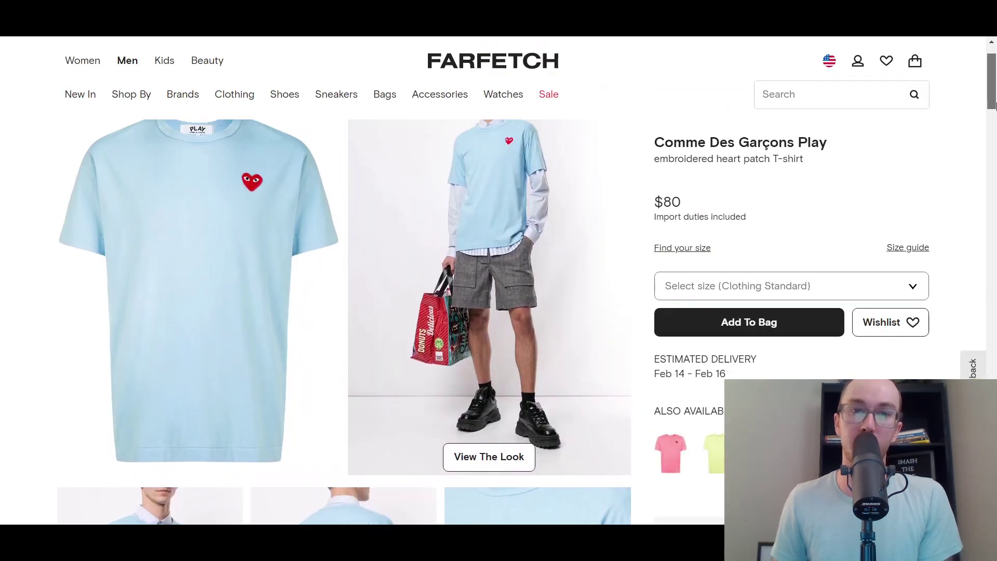
# - Examine the Farfetch Comme Des Garçons Play T-shirt page, including its other available colors and its list of sizes
pyautogui.scroll(-1, 675, 394)
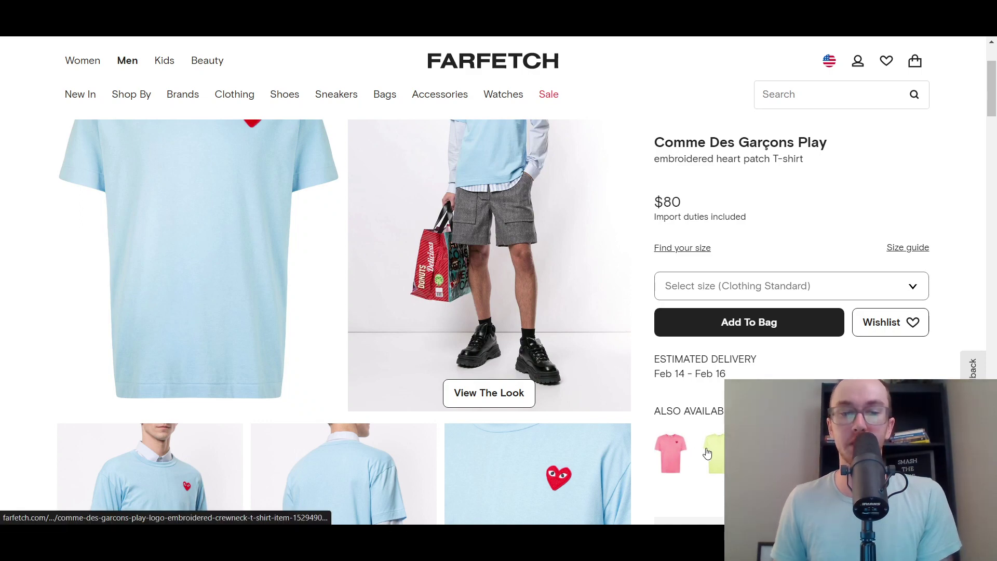
pyautogui.scroll(-5, 691, 441)
pyautogui.scroll(-8, 992, 151)
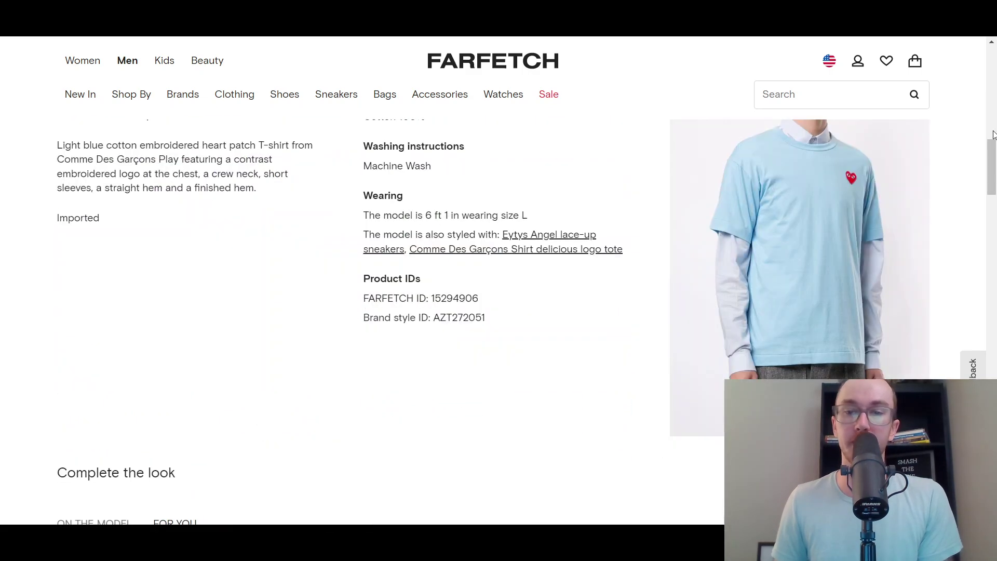
pyautogui.moveTo(992, 143); pyautogui.dragTo(992, 48)
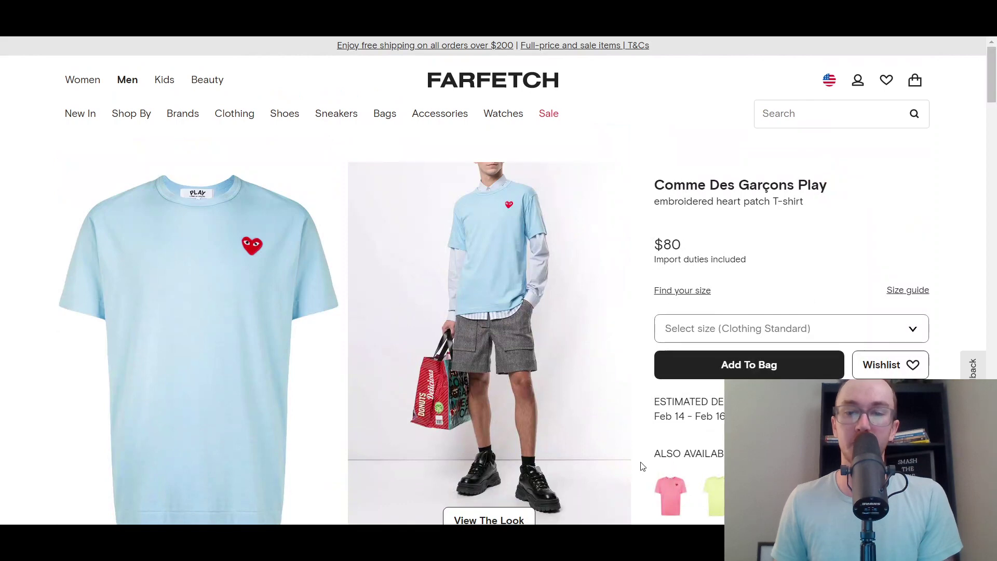
pyautogui.scroll(-1, 650, 467)
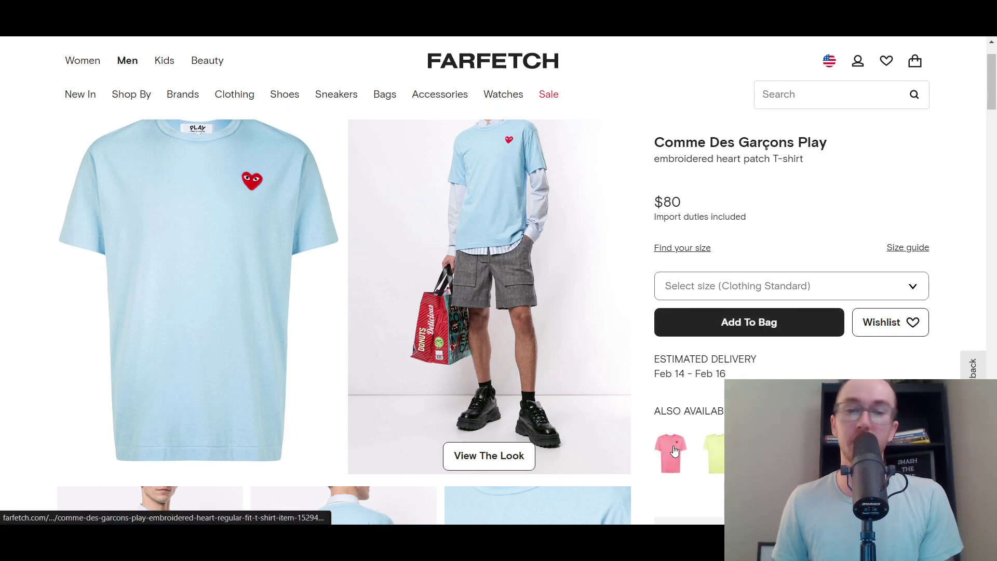
pyautogui.click(696, 287)
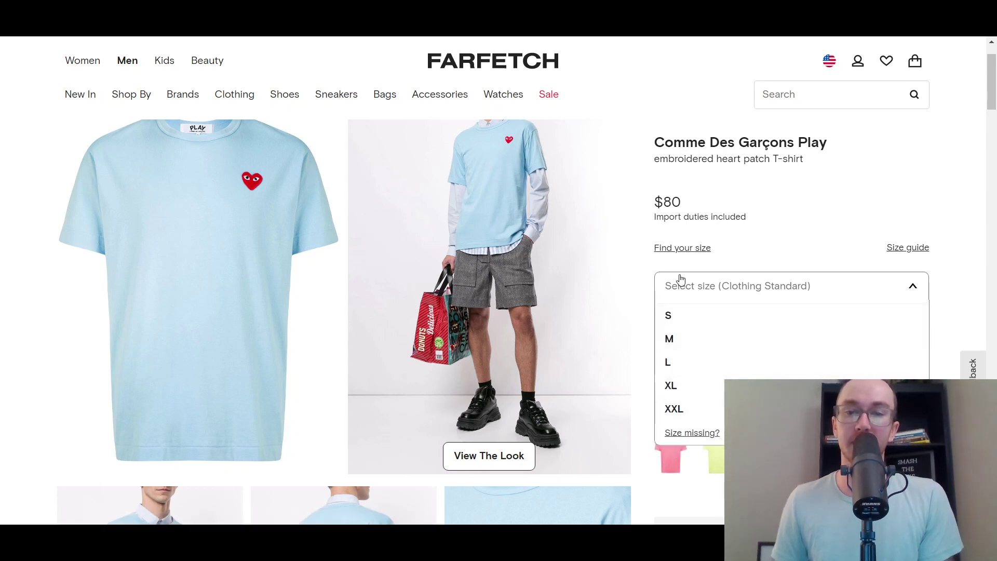
pyautogui.click(682, 282)
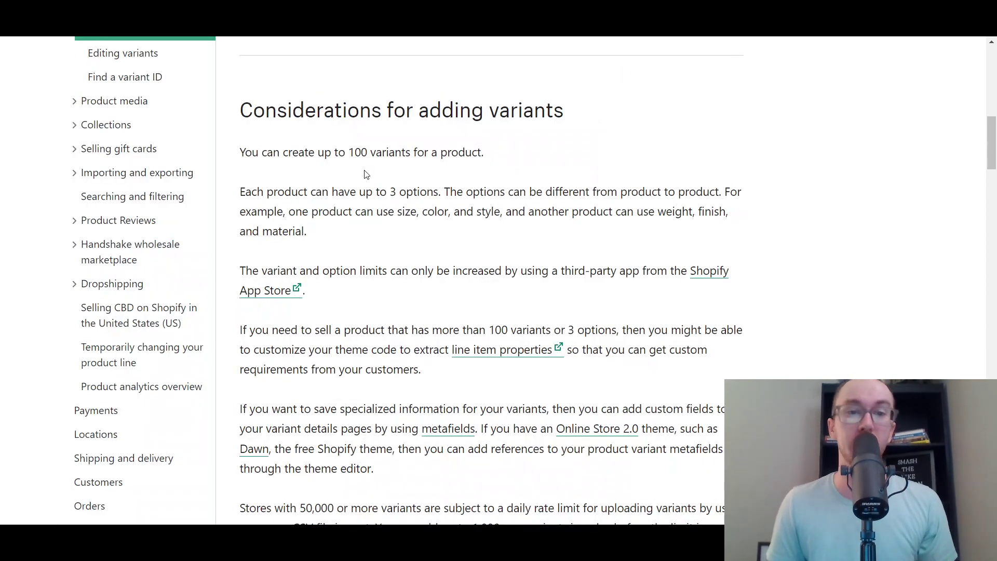
# - Reread the per-product variant limit in the help article and review the Women's Pink Pants variants in the Shopify admin
pyautogui.moveTo(335, 152); pyautogui.dragTo(407, 153)
pyautogui.click(448, 276)
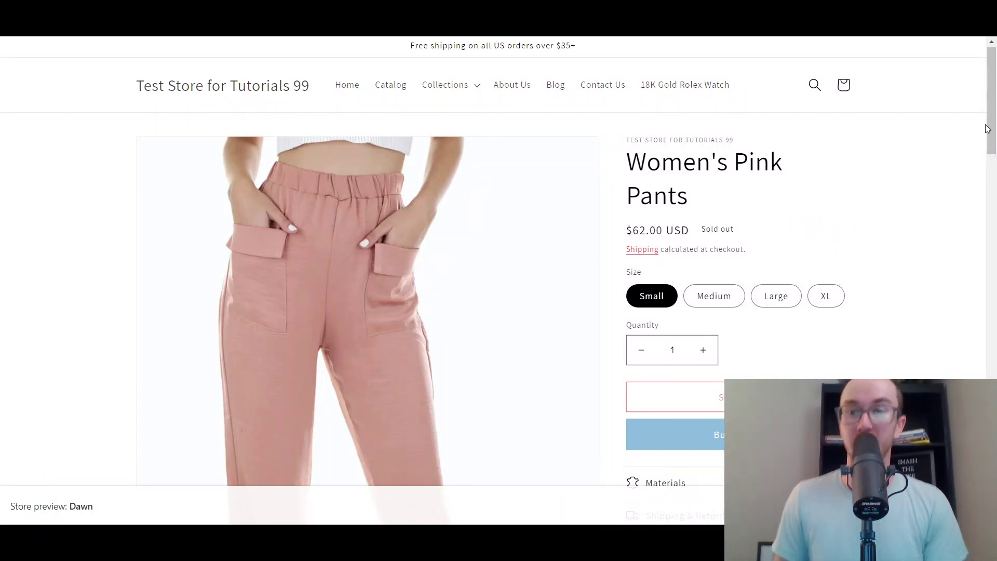
pyautogui.scroll(-4, 987, 128)
pyautogui.scroll(4, 993, 102)
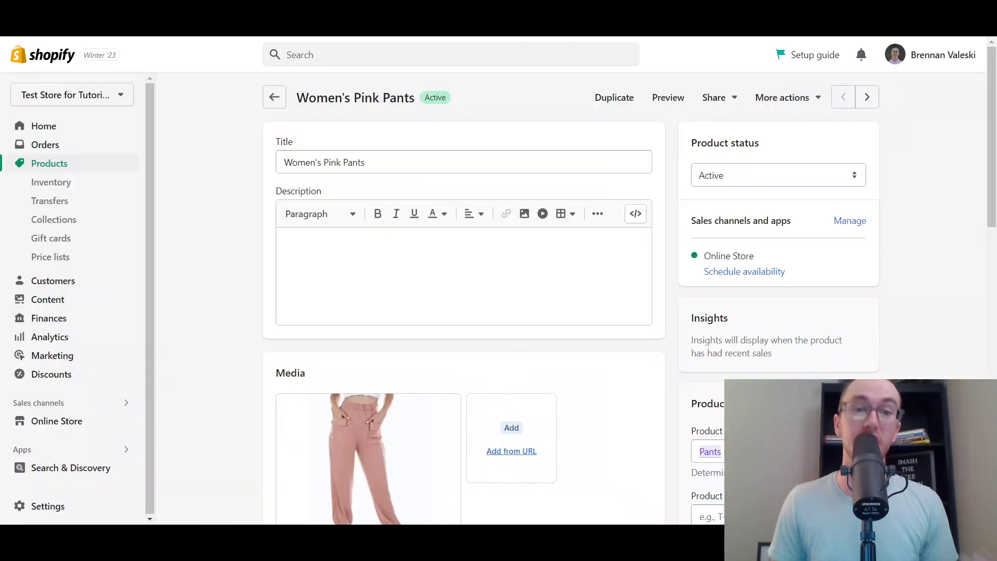
pyautogui.scroll(-10, 234, 387)
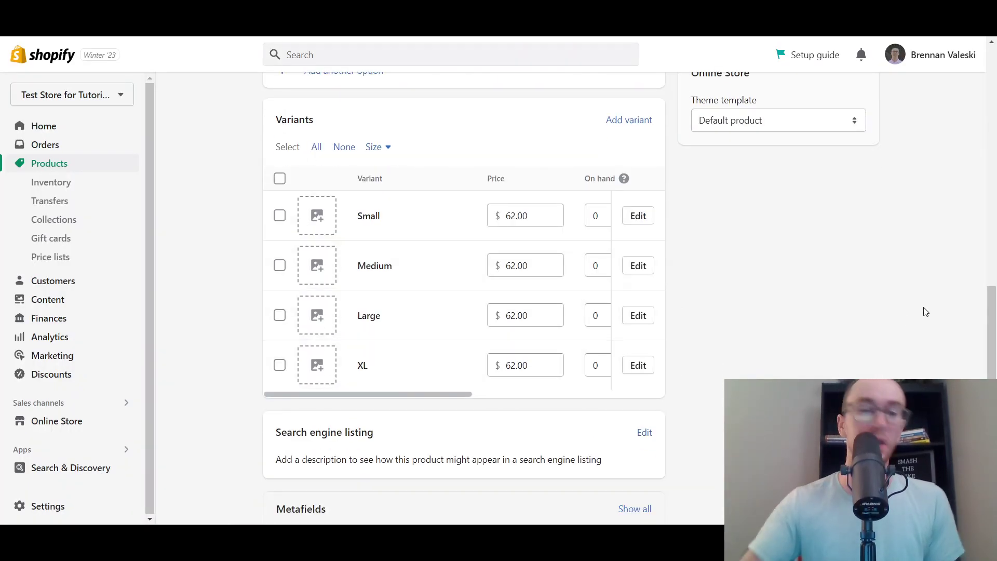
pyautogui.scroll(4, 465, 369)
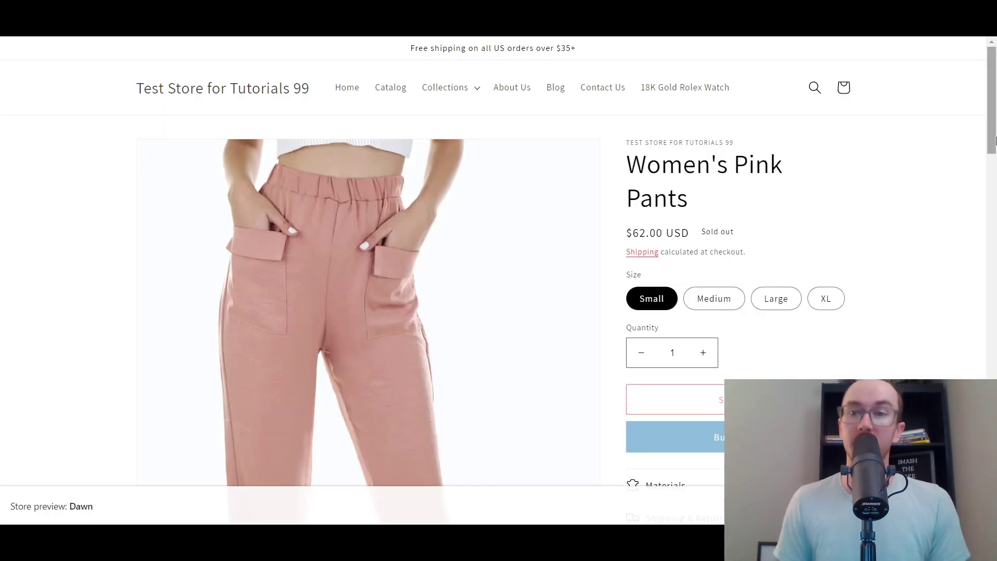
# - Cycle through every size in the Women's Pink Pants preview and finish with Medium selected
pyautogui.scroll(-1, 951, 213)
pyautogui.scroll(1, 976, 197)
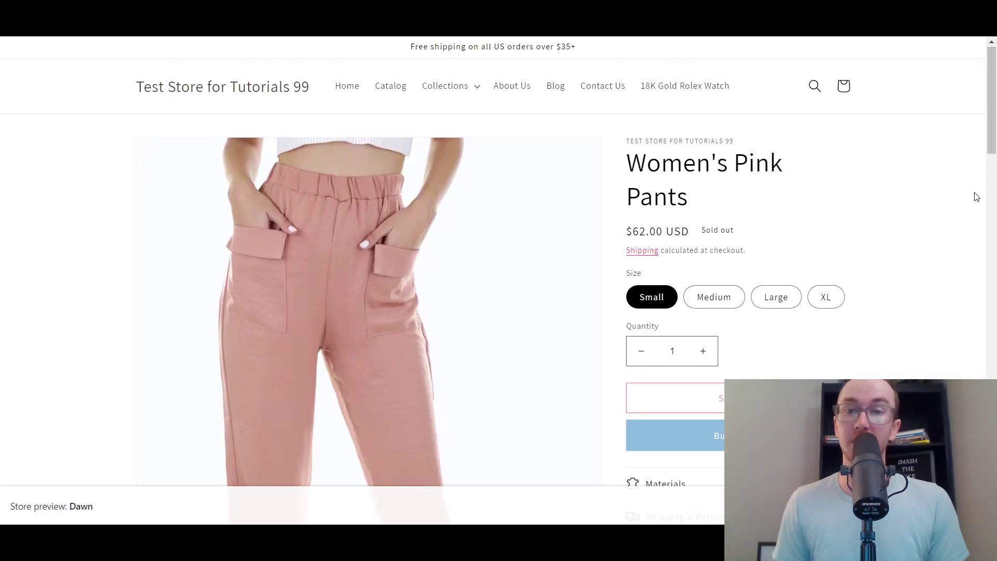
pyautogui.click(727, 297)
pyautogui.click(776, 297)
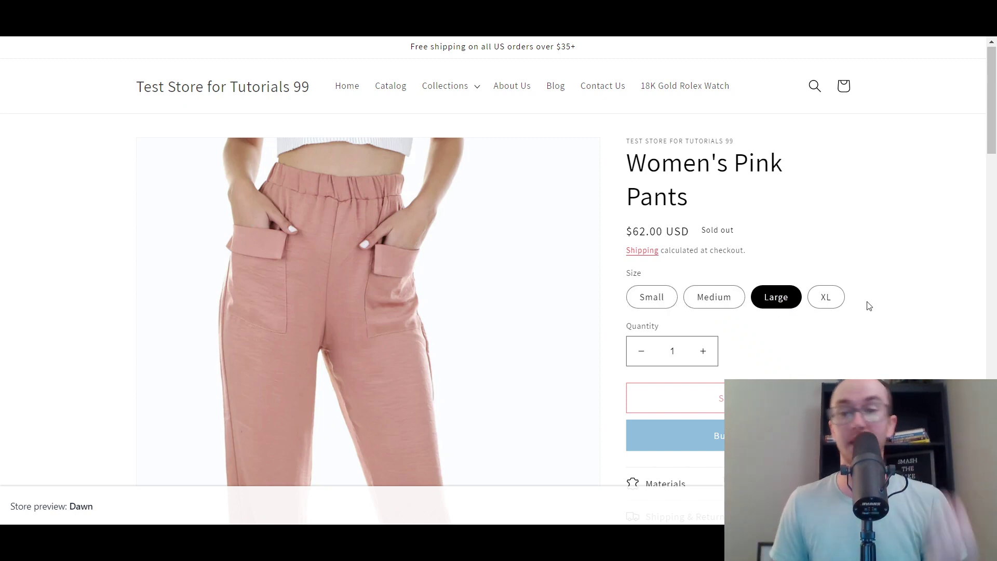
pyautogui.click(822, 296)
pyautogui.click(783, 304)
pyautogui.click(707, 308)
pyautogui.click(660, 304)
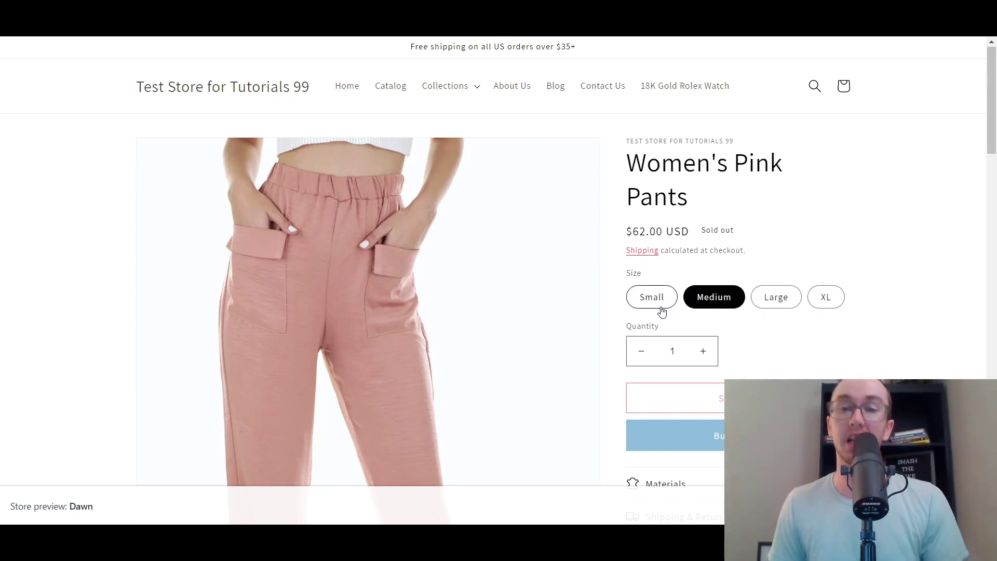
pyautogui.click(730, 306)
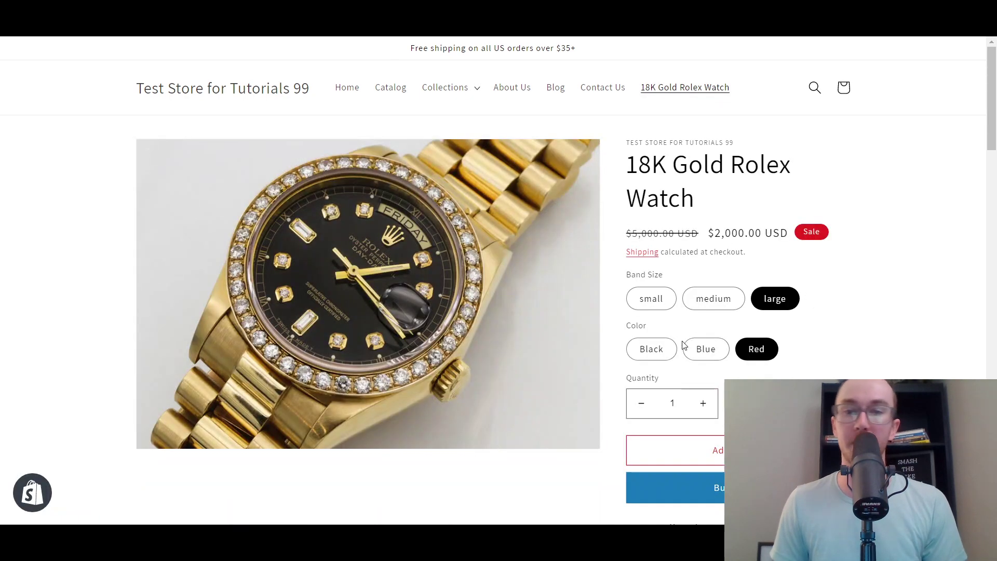
# - Try the Black and Blue colors and the small, medium and large band sizes on the 18K Gold Rolex Watch page
pyautogui.click(651, 349)
pyautogui.click(707, 351)
pyautogui.click(648, 297)
pyautogui.click(714, 299)
pyautogui.click(774, 297)
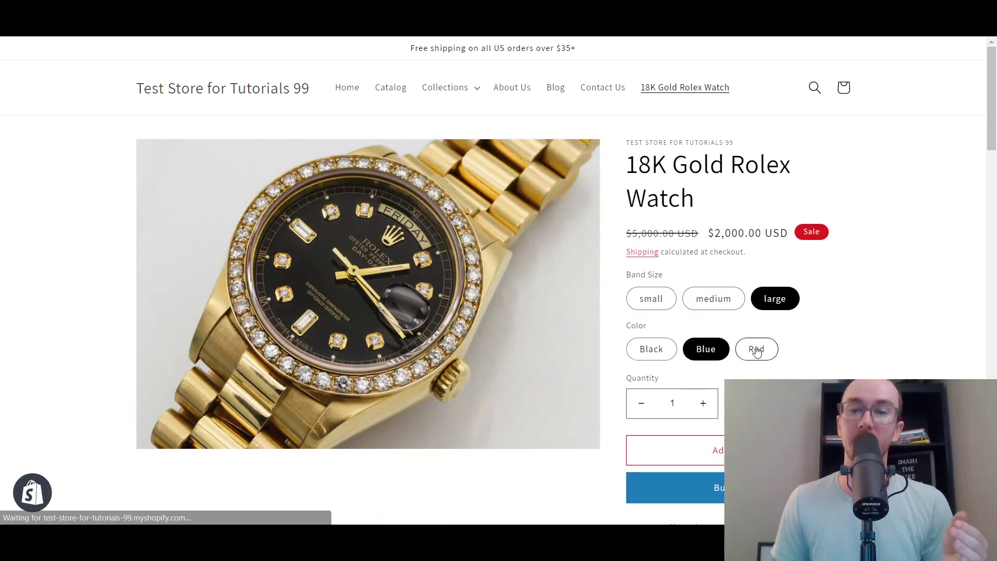
pyautogui.click(652, 297)
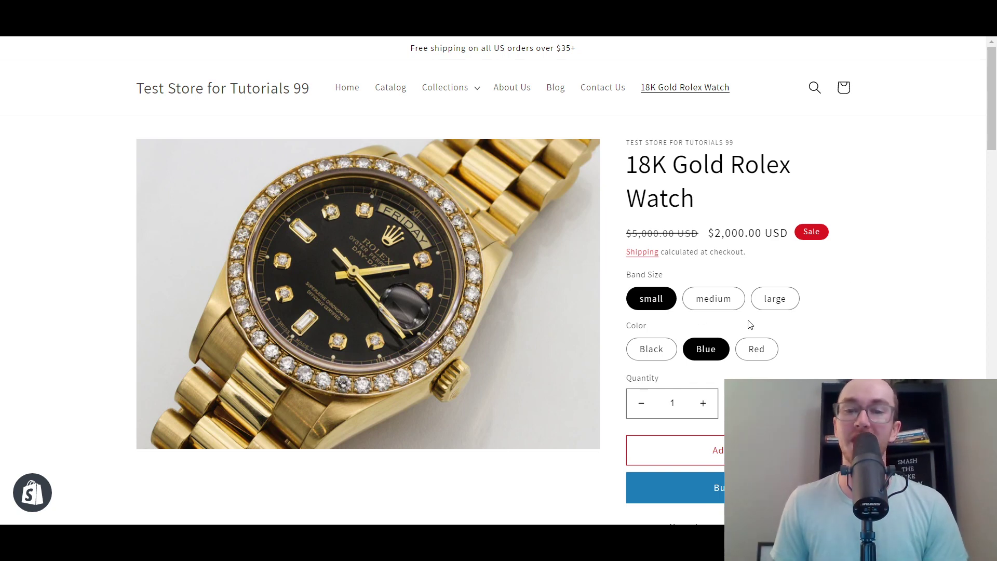
pyautogui.click(718, 300)
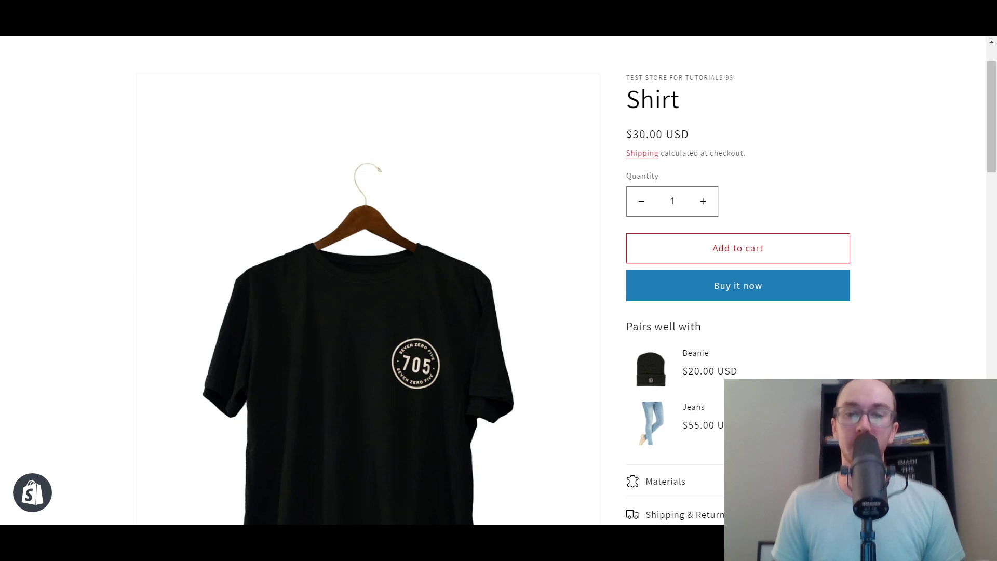
# - Examine the Shirt product page and its complementary products, and compare it with the Women's Pink Pants preview
pyautogui.scroll(2, 597, 291)
pyautogui.scroll(-2, 906, 285)
pyautogui.scroll(2, 906, 284)
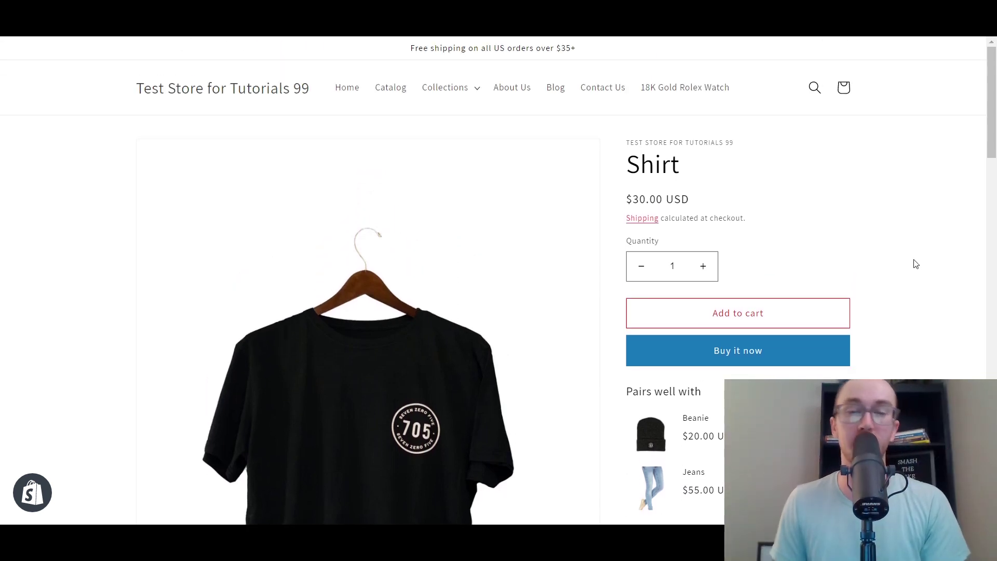
pyautogui.scroll(-2, 917, 265)
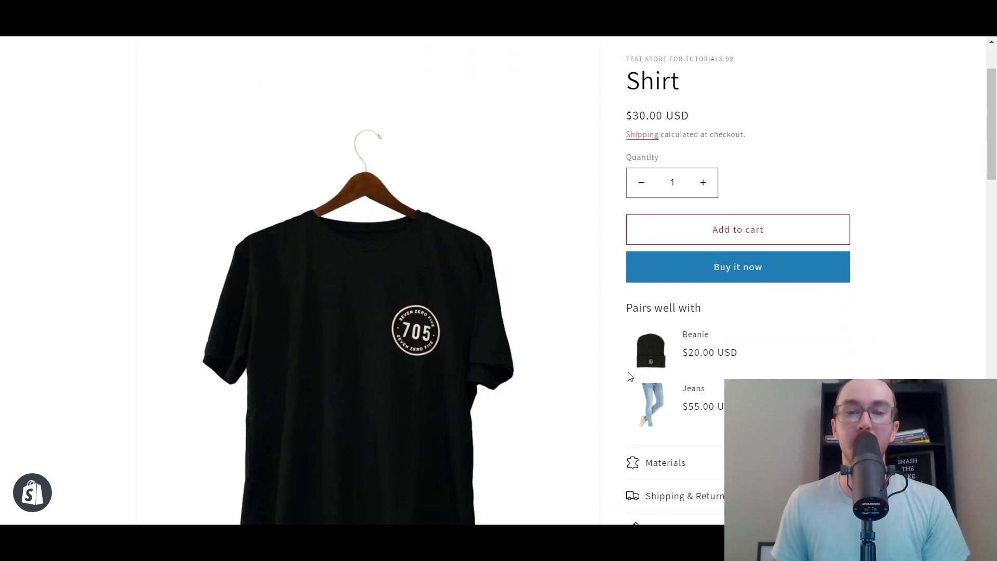
pyautogui.scroll(-10, 721, 403)
pyautogui.scroll(10, 721, 403)
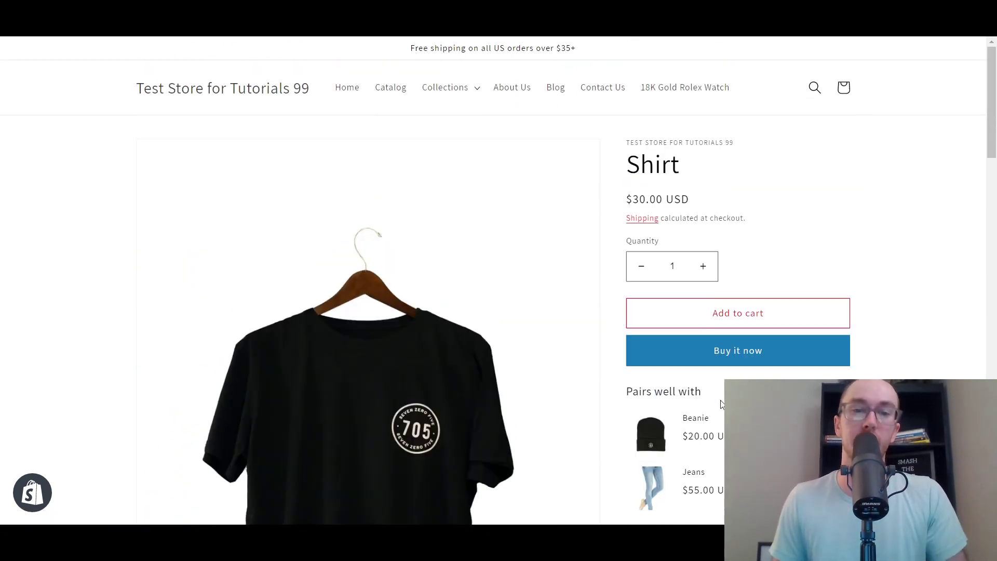
pyautogui.scroll(-1, 693, 463)
pyautogui.scroll(-1, 530, 296)
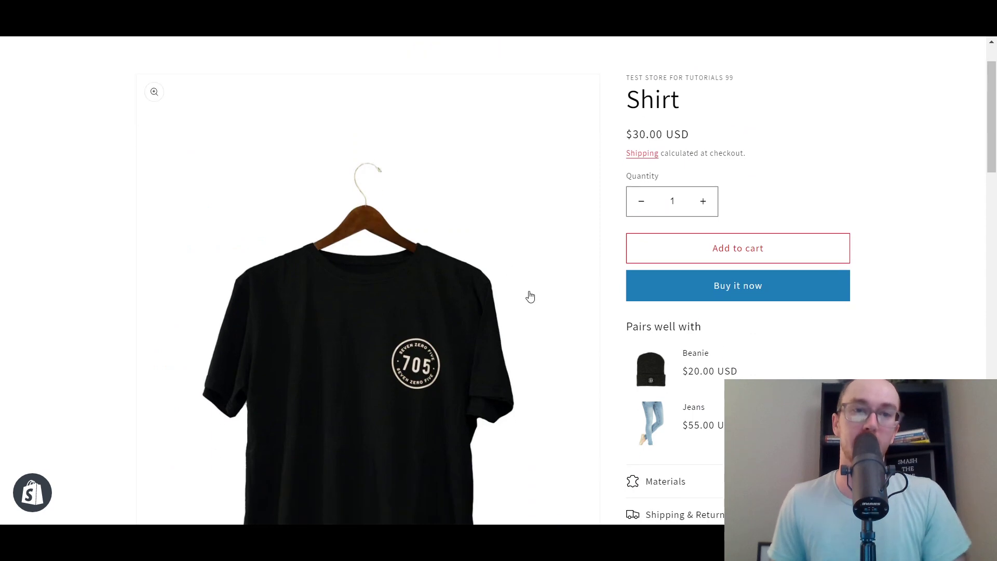
pyautogui.scroll(2, 530, 296)
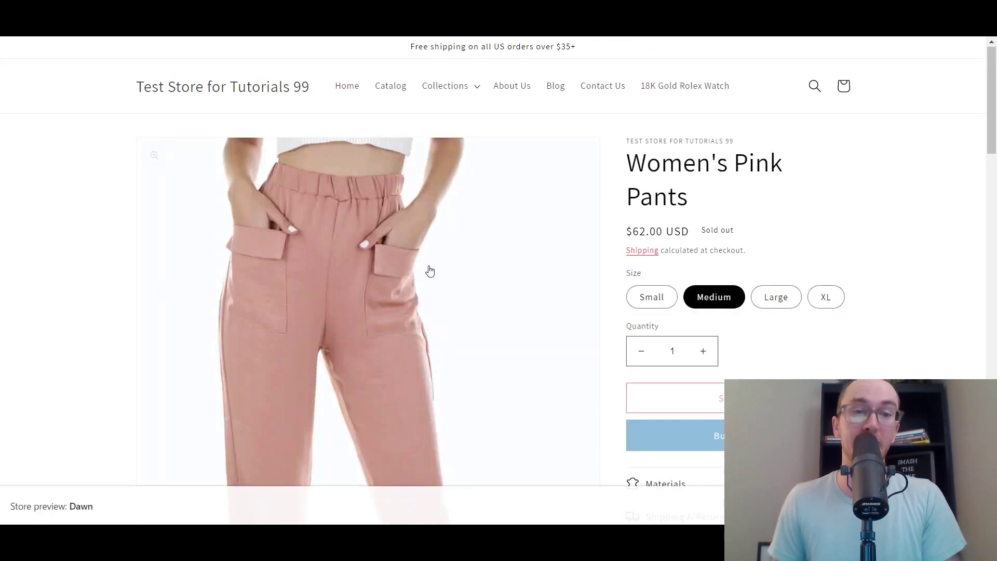
pyautogui.scroll(-2, 995, 183)
pyautogui.scroll(2, 995, 182)
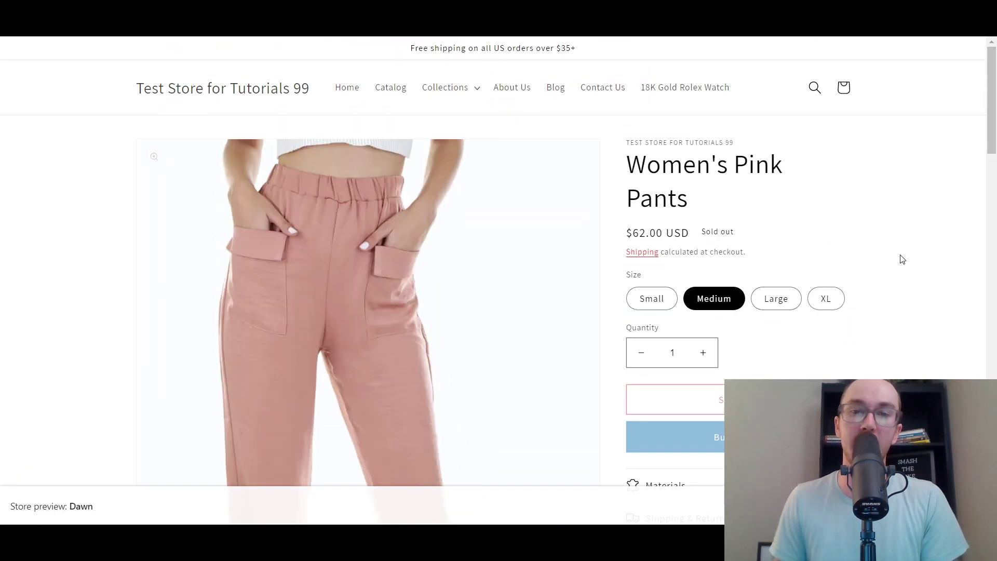